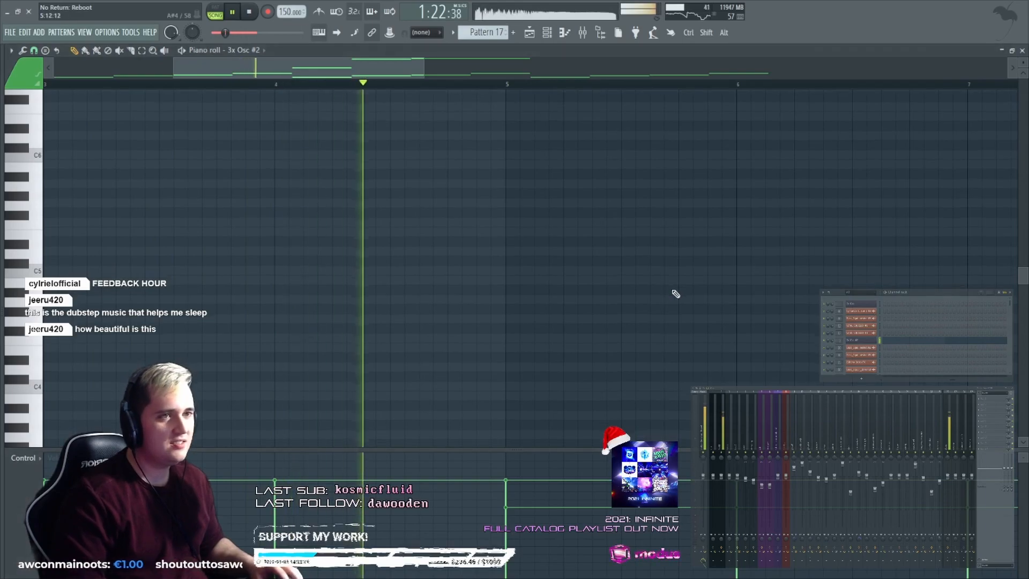
Review the 3x Osc #2 notes across the whole pattern during playback, and stop the playback.
scroll(402, 74, down, 4)
scroll(525, 212, up, 6)
scroll(496, 199, down, 5)
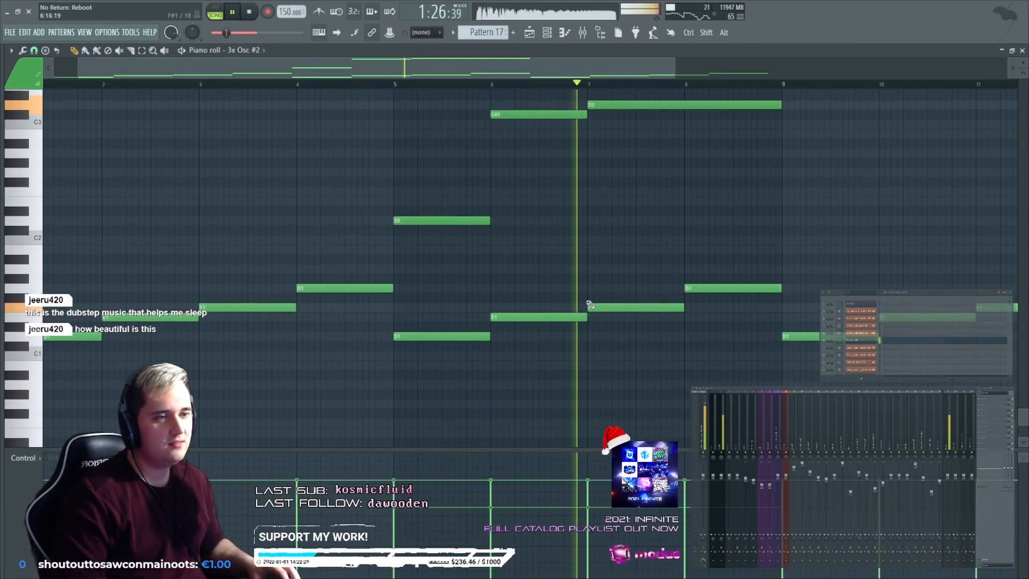
scroll(525, 67, down, 4)
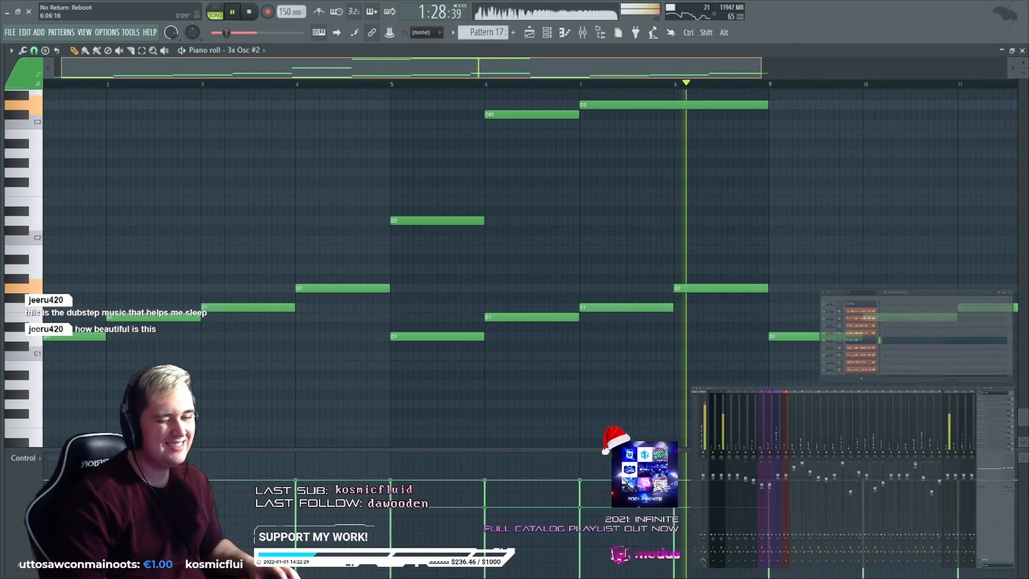
scroll(597, 156, up, 4)
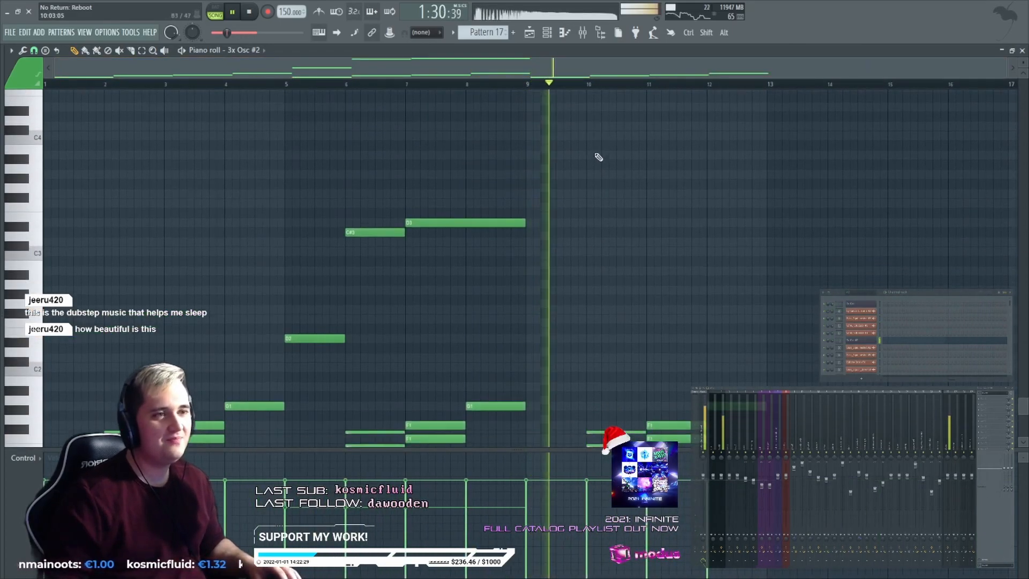
scroll(732, 268, down, 5)
key(space)
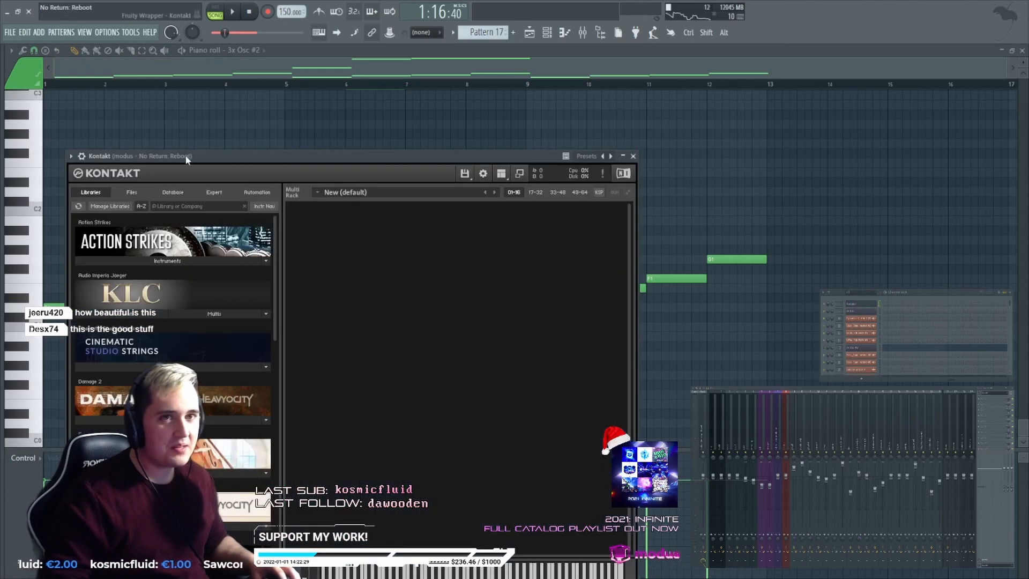
Open Kontakt's wrapper settings and set both its MIDI input port and output port to 3.
drag(188, 156, 390, 99)
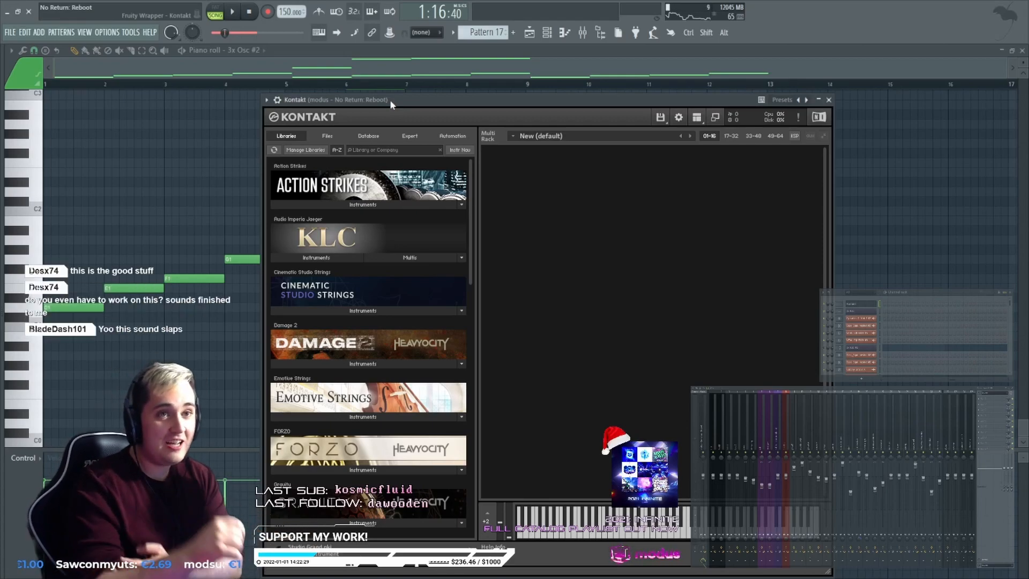
click(278, 100)
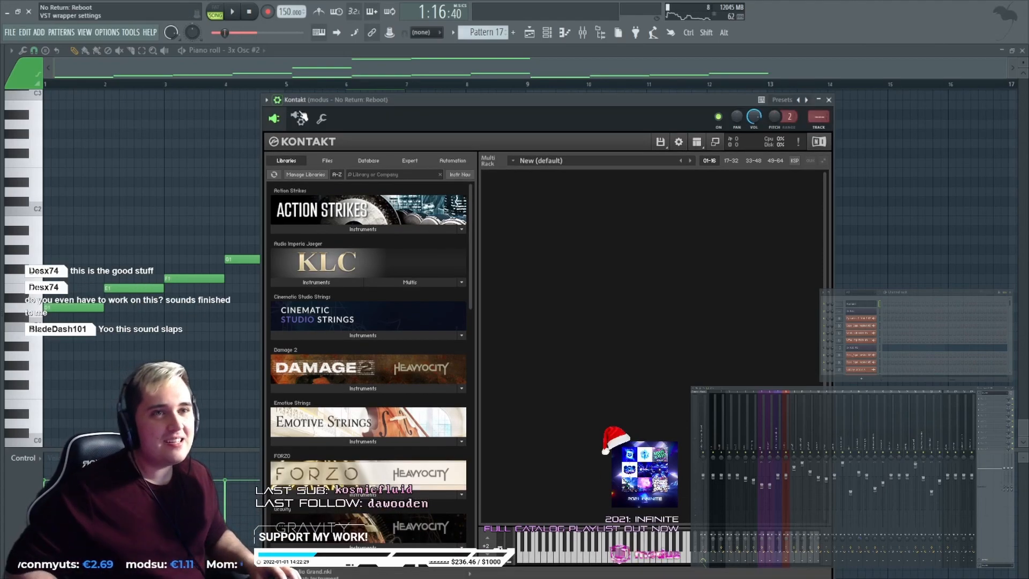
click(298, 117)
drag(315, 101, 357, 85)
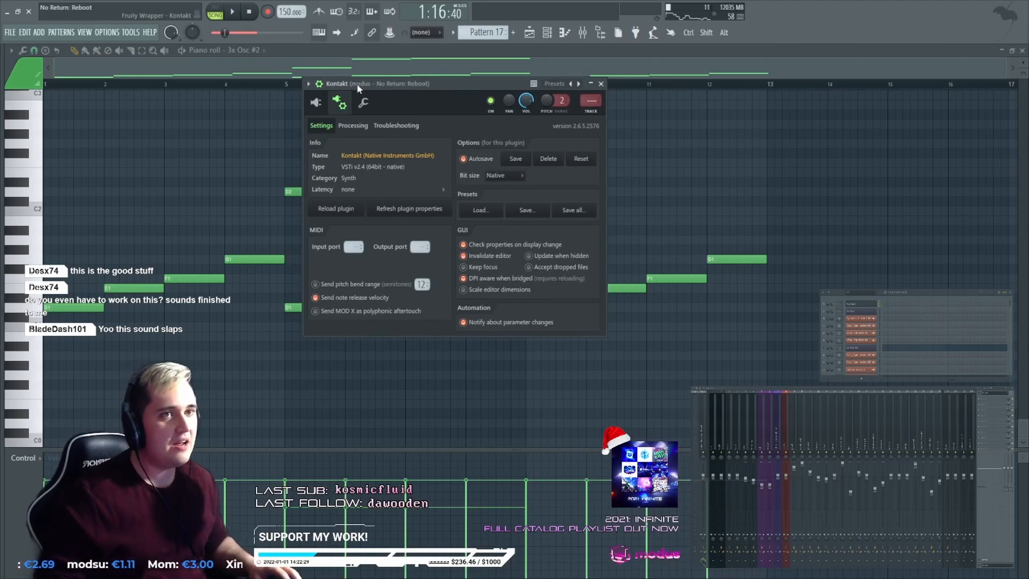
drag(358, 87, 555, 140)
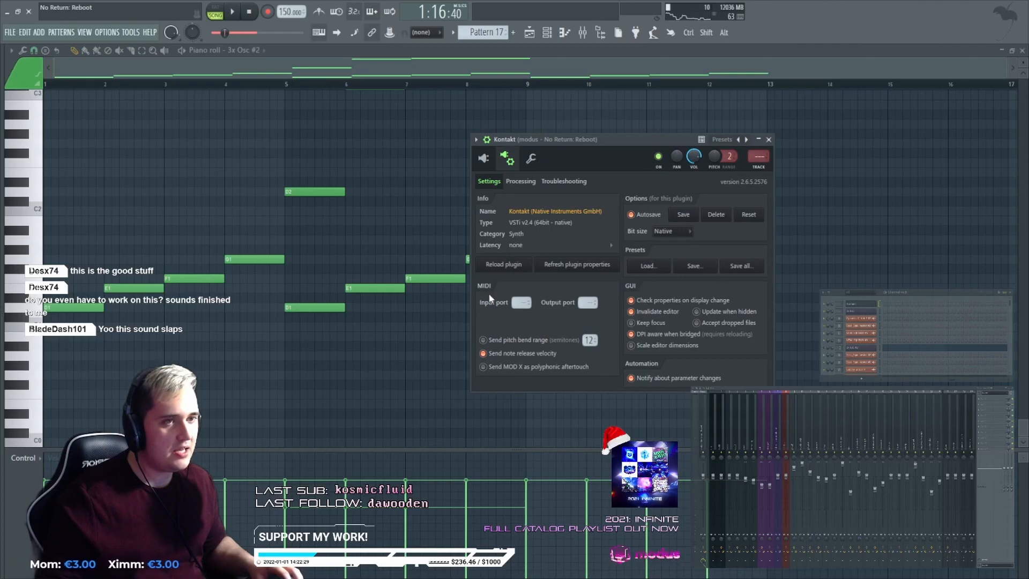
scroll(521, 302, up, 20)
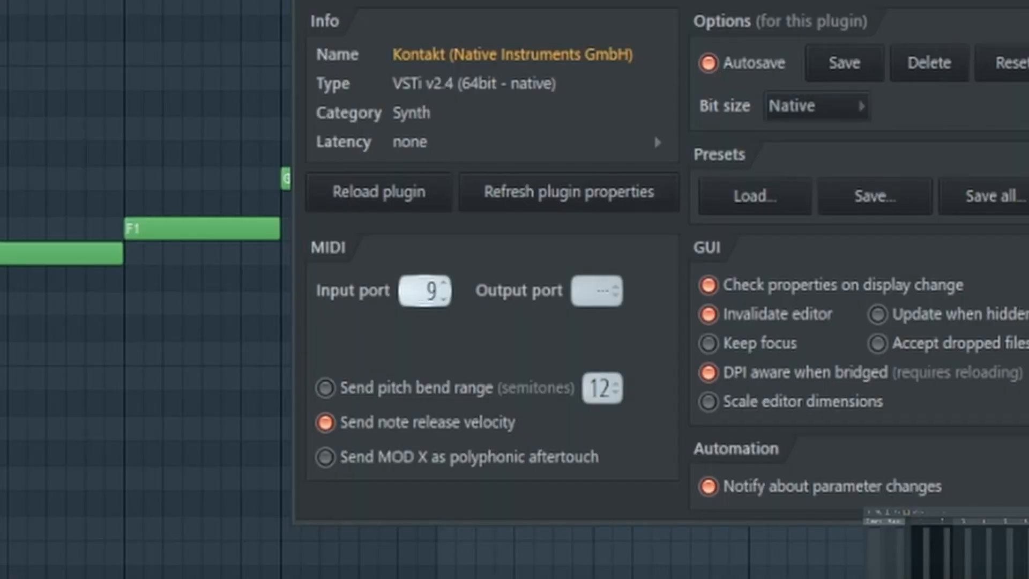
scroll(561, 301, up, 4)
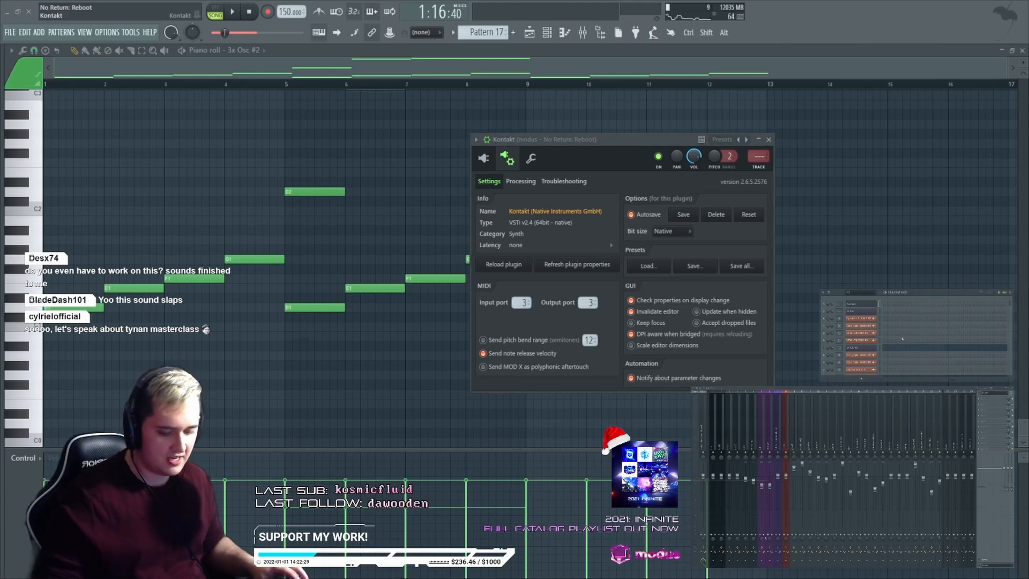
Bring up a MIDI Out channel beside Kontakt and set its port to 3.
click(903, 344)
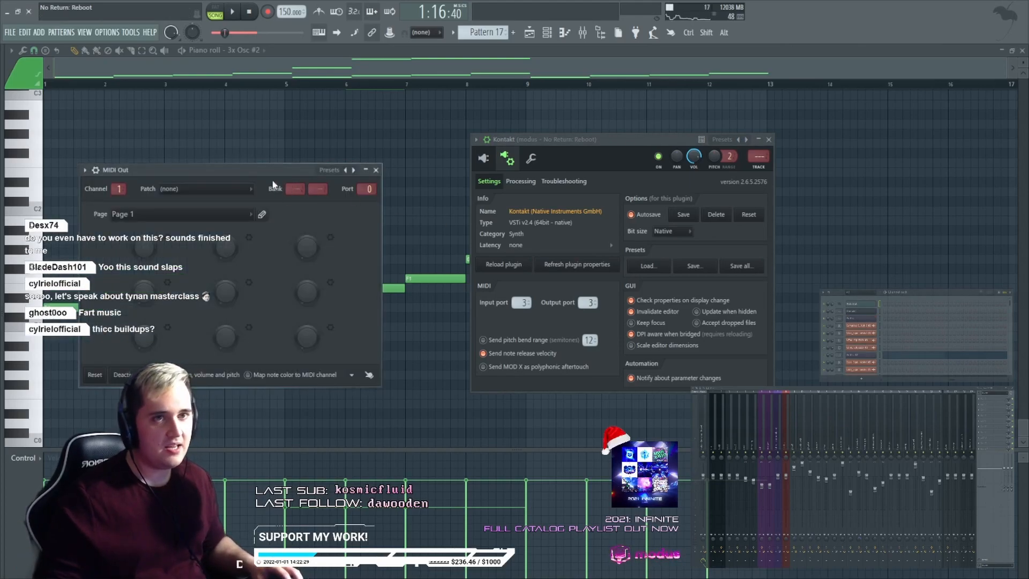
drag(273, 181, 305, 180)
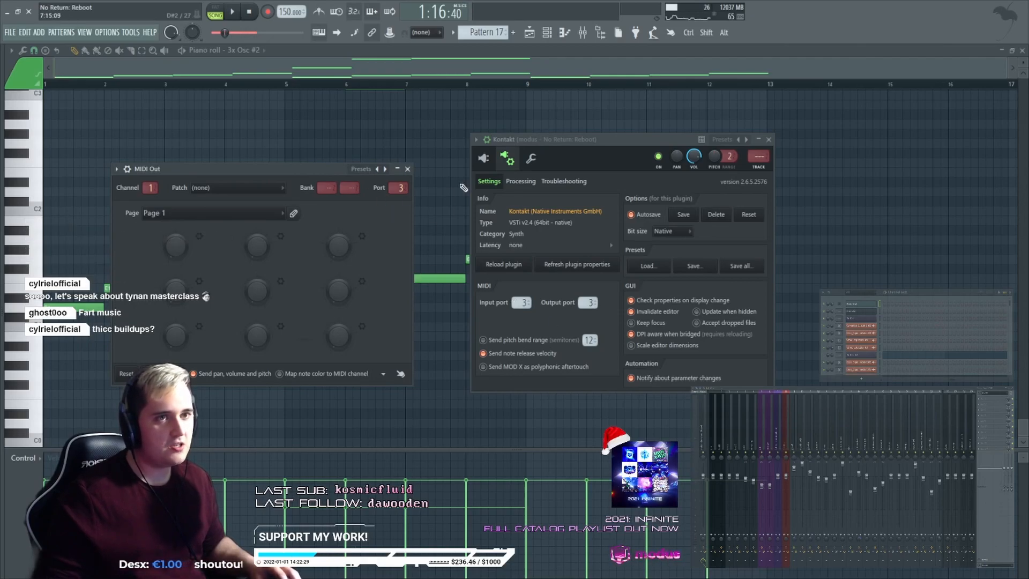
drag(249, 169, 234, 196)
Load D2 Ensemble Designer.nki from the Damage 2 library into Kontakt and show its output and MIDI channel details.
drag(569, 151, 482, 113)
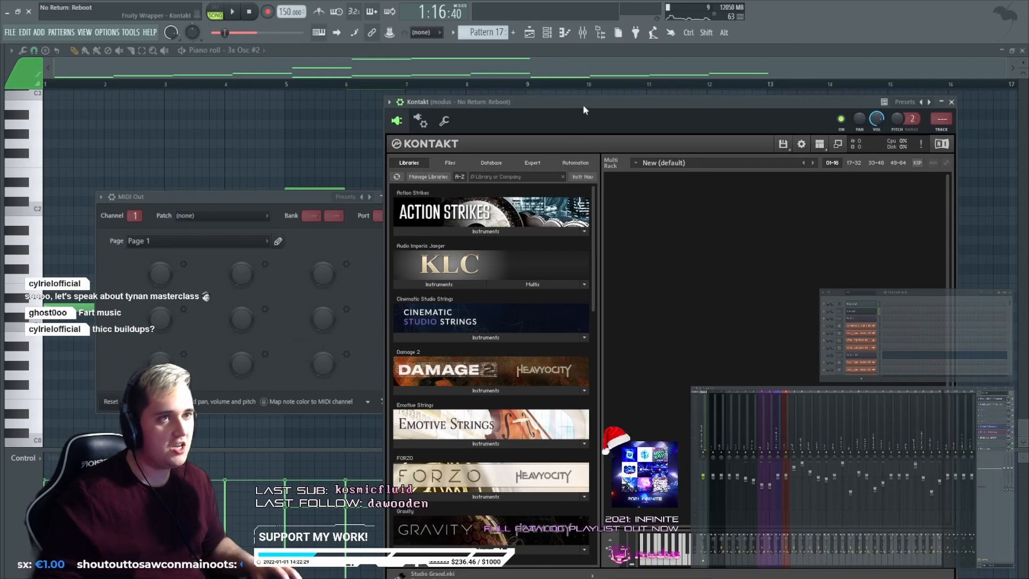
drag(581, 110, 537, 98)
scroll(488, 275, down, 1)
click(442, 331)
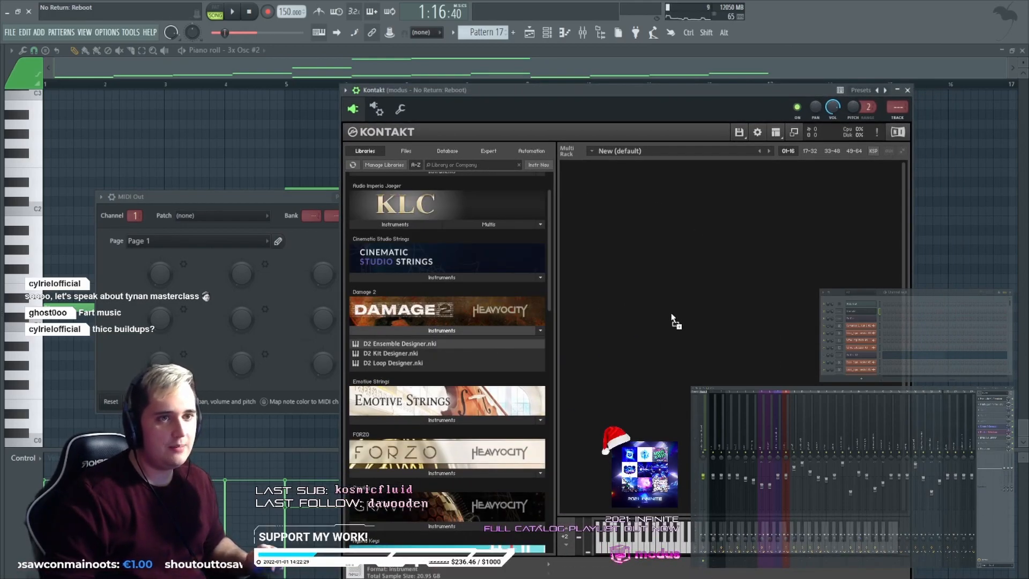
drag(675, 320, 672, 321)
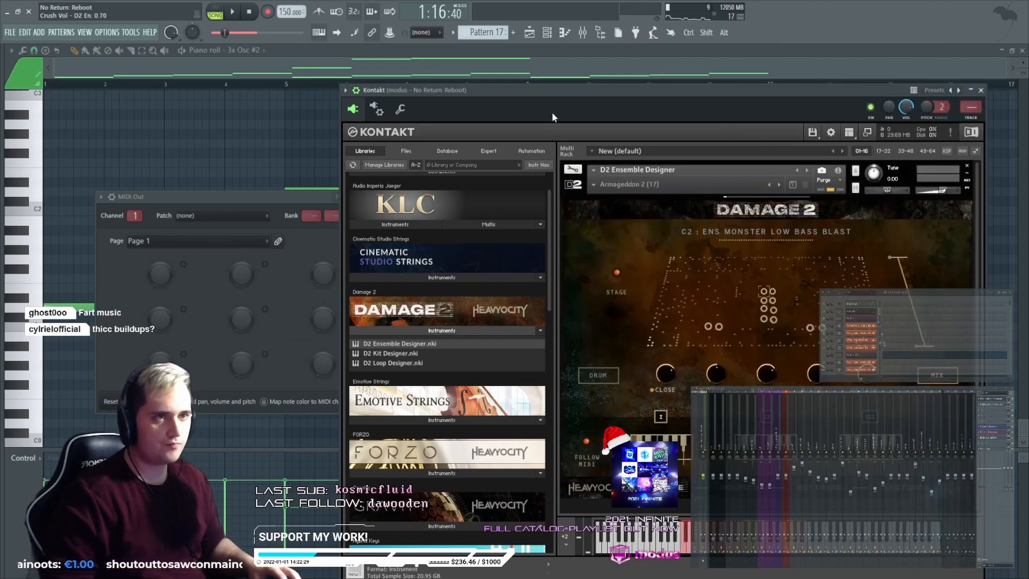
drag(593, 91, 502, 65)
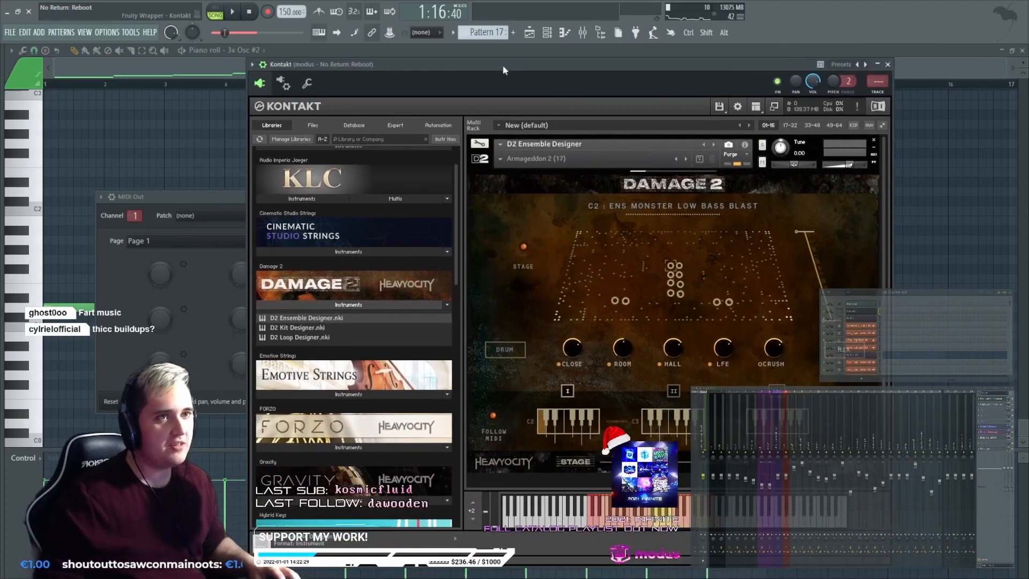
click(745, 146)
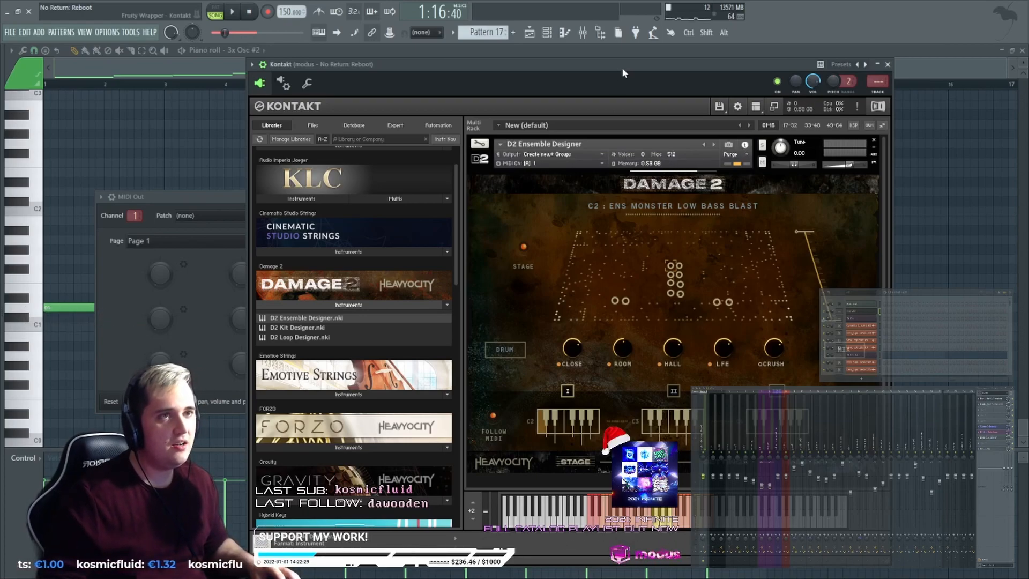
drag(622, 68, 601, 56)
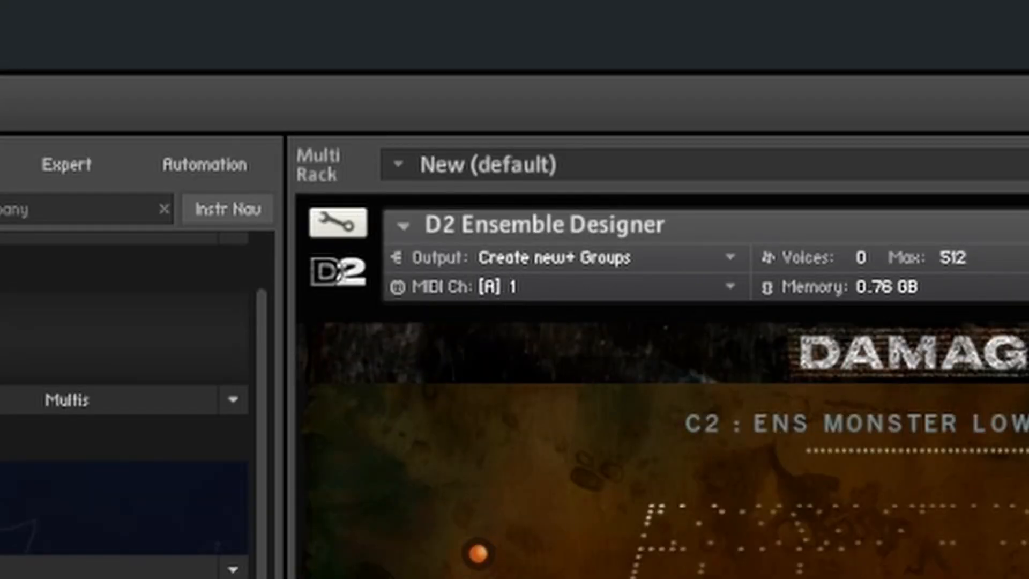
Audition D2 Ensemble Designer through the MIDI Out channel's preview keyboard, and return to its controller page.
drag(89, 185, 212, 179)
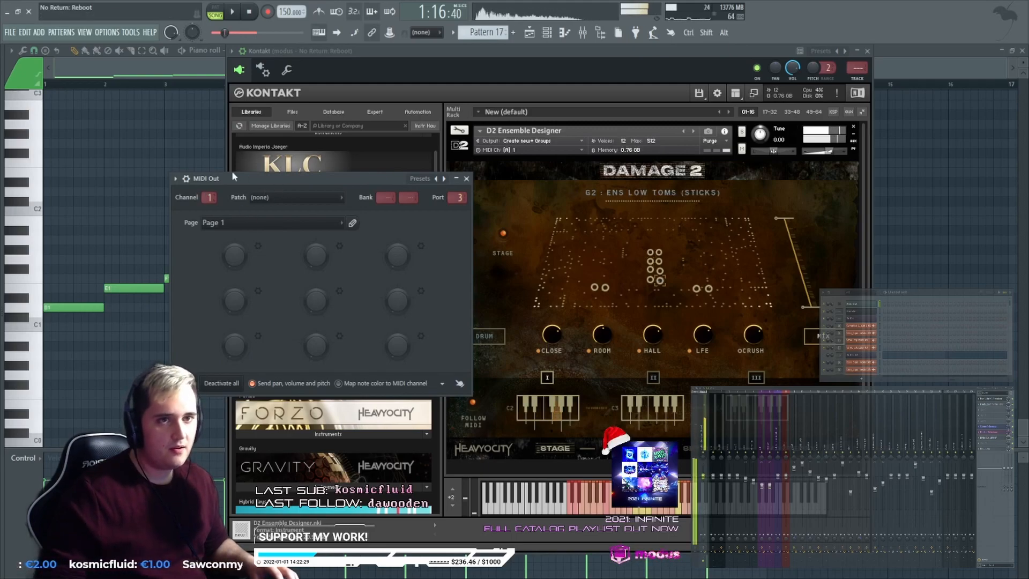
click(186, 178)
click(205, 196)
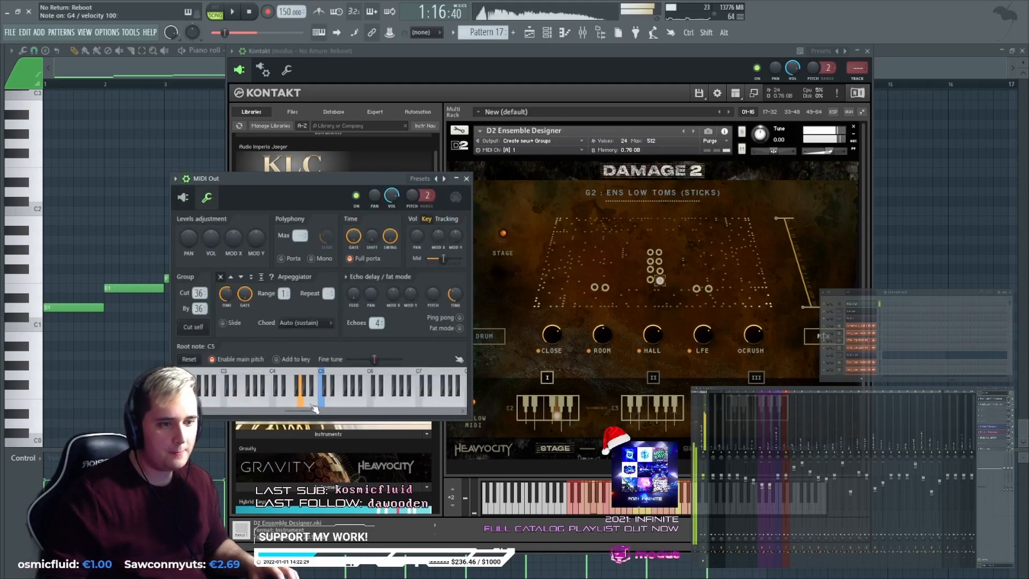
click(182, 197)
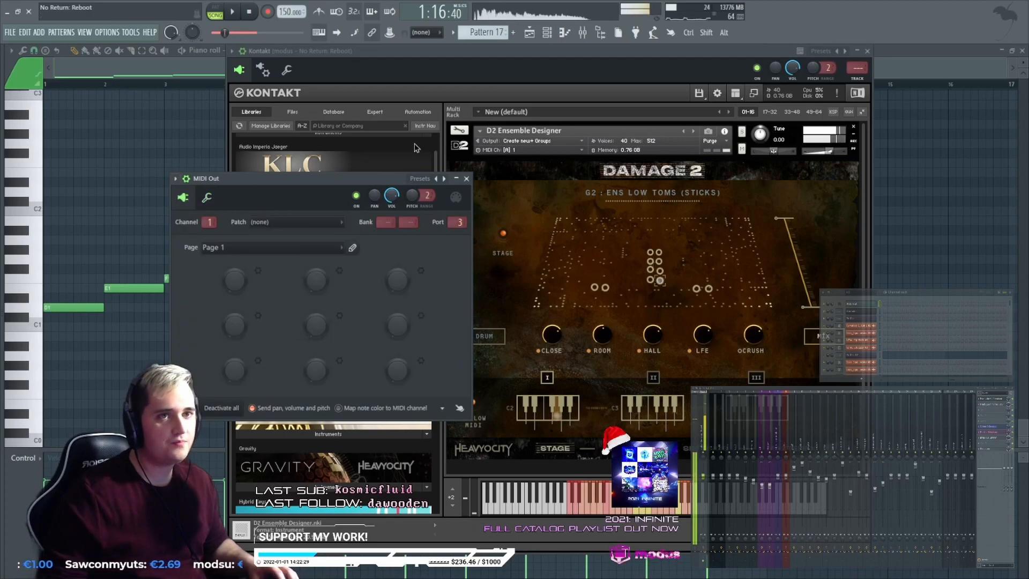
Collapse D2 Ensemble Designer and load VI Full Ensemble.nki from the FORZO library into the same Kontakt rack.
click(476, 101)
click(459, 144)
drag(490, 50, 497, 50)
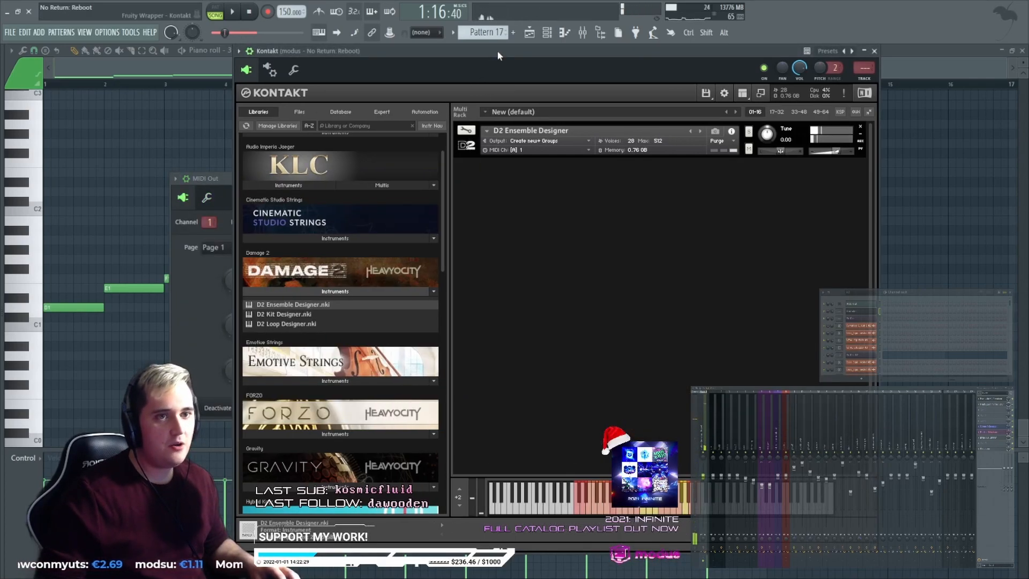
scroll(402, 212, down, 3)
scroll(401, 212, down, 1)
click(335, 321)
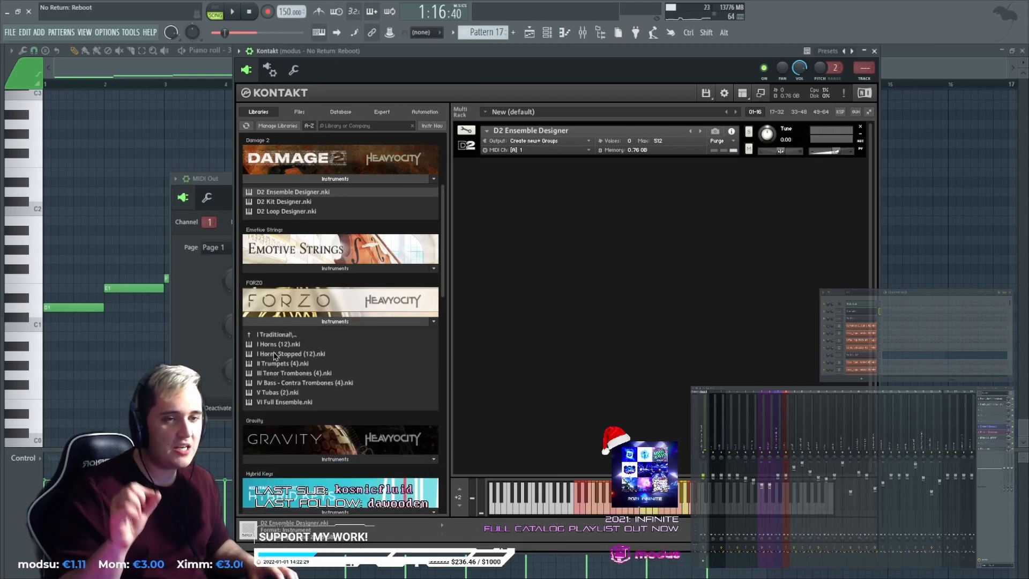
drag(277, 401, 275, 402)
drag(574, 285, 552, 225)
drag(597, 50, 558, 50)
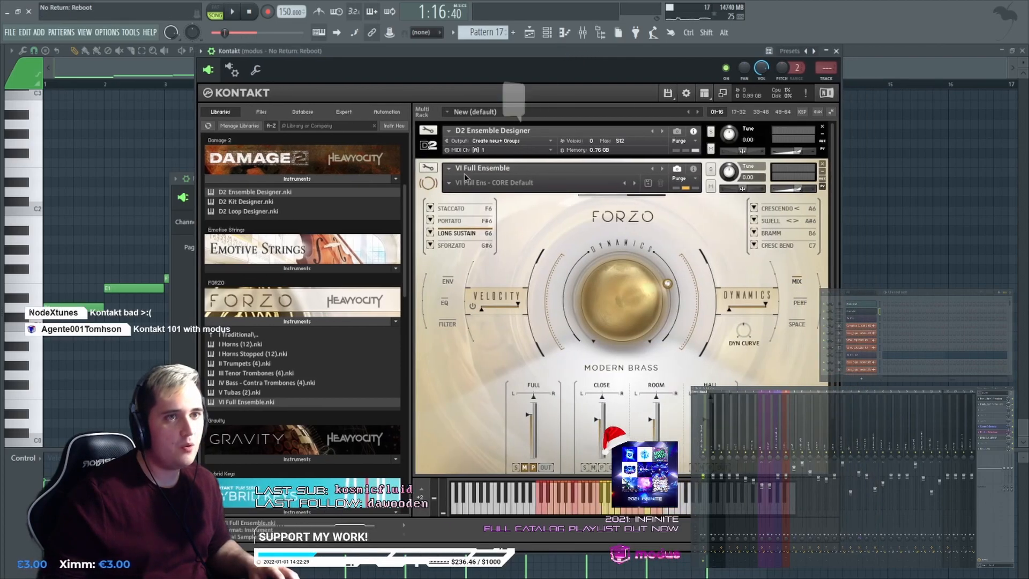
Solo VI Full Ensemble, audition it with Dynamics raised to 100%, and turn the solo off.
click(710, 171)
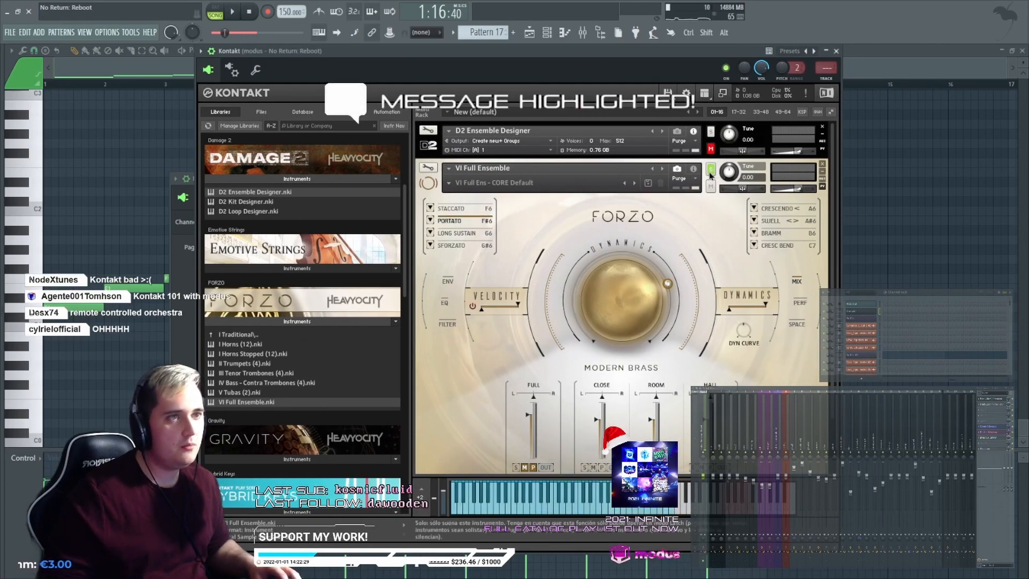
click(486, 499)
drag(607, 323, 611, 276)
click(473, 501)
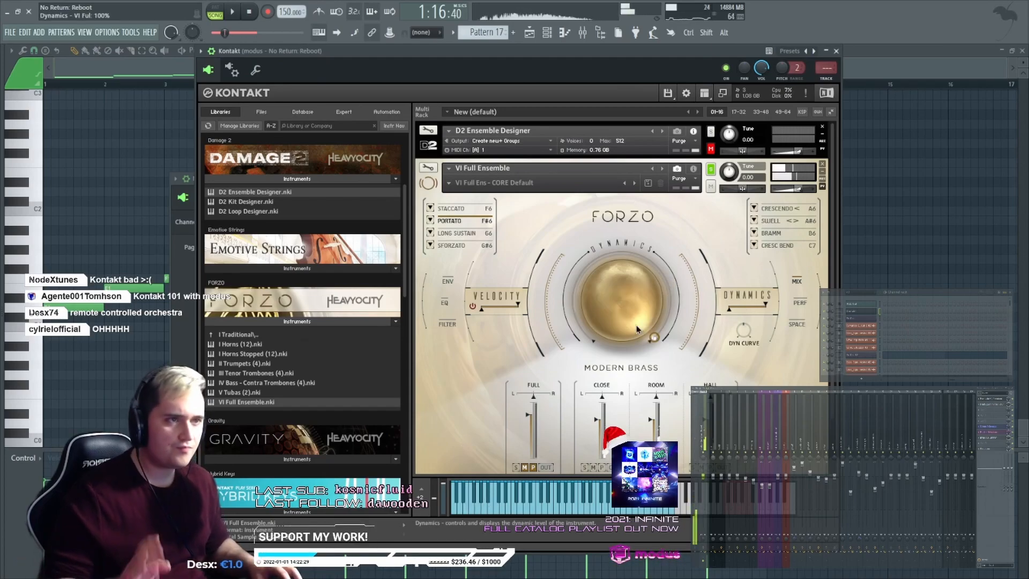
click(711, 170)
Show VI Full Ensemble's MIDI channel details and test MIDI Out on channel 2, switching it back to channel 1.
click(694, 168)
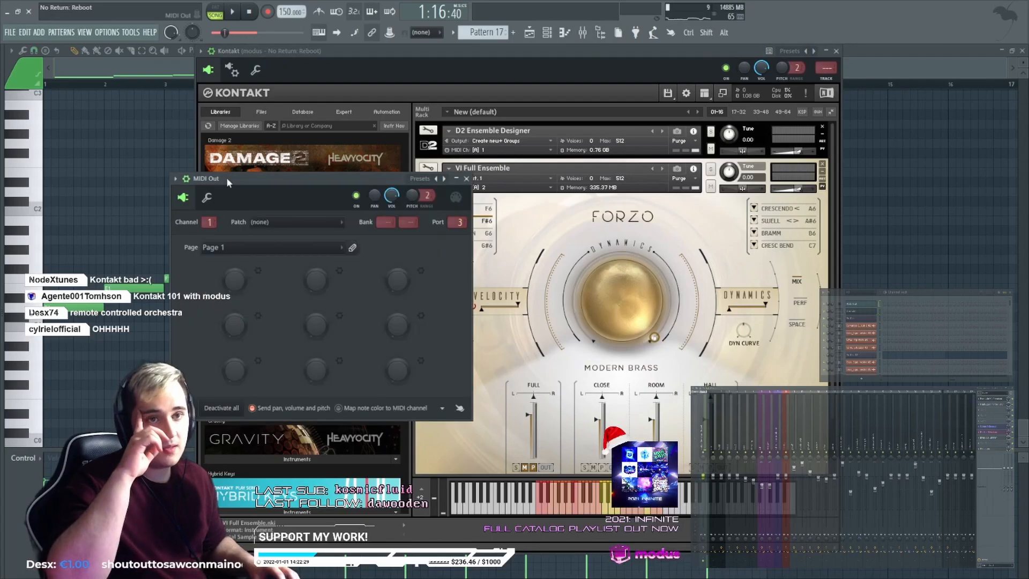
drag(231, 177, 287, 163)
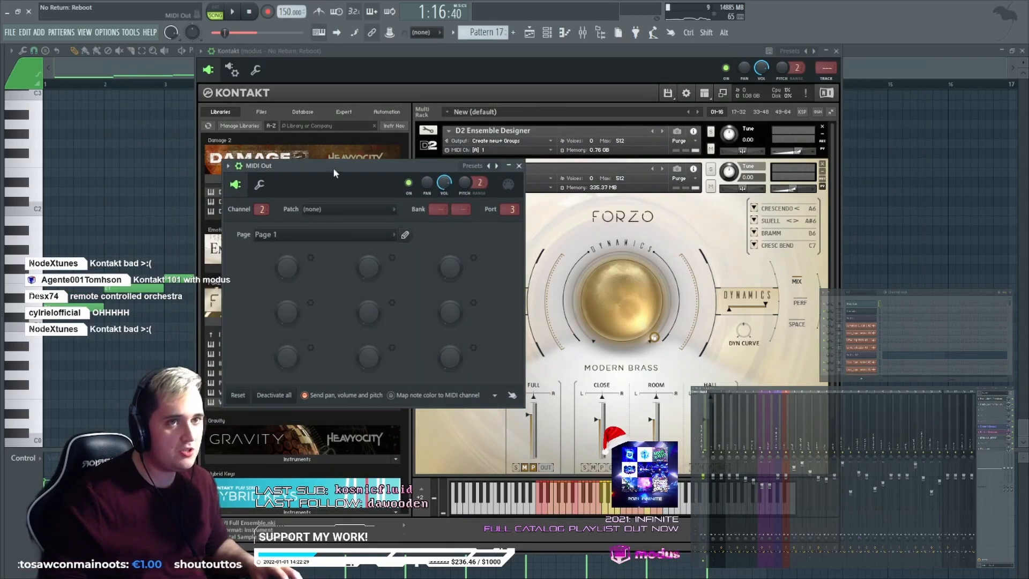
drag(333, 168, 305, 151)
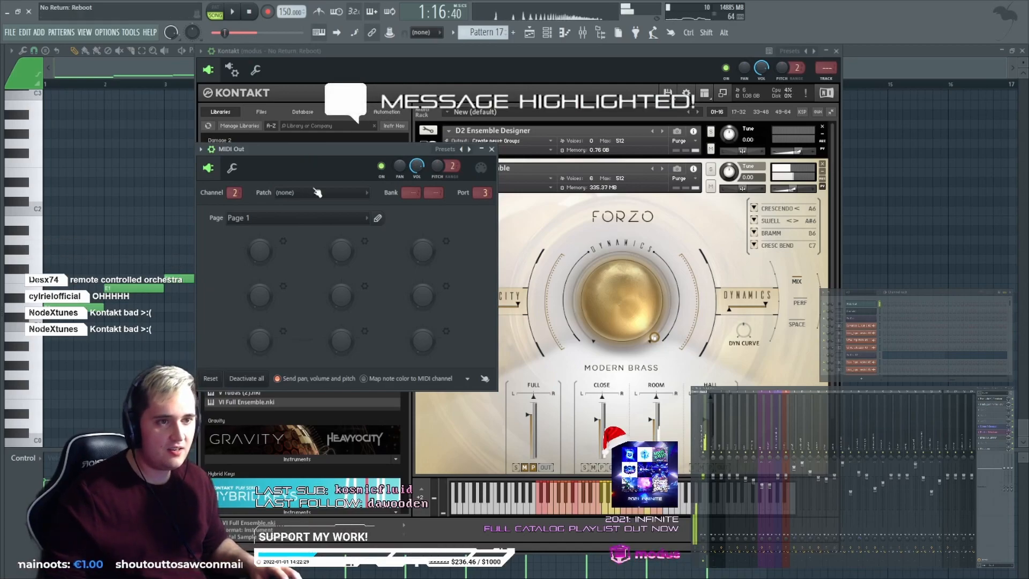
drag(234, 193, 234, 200)
drag(339, 149, 291, 142)
Assign Kontakt to mixer track 107.
click(548, 171)
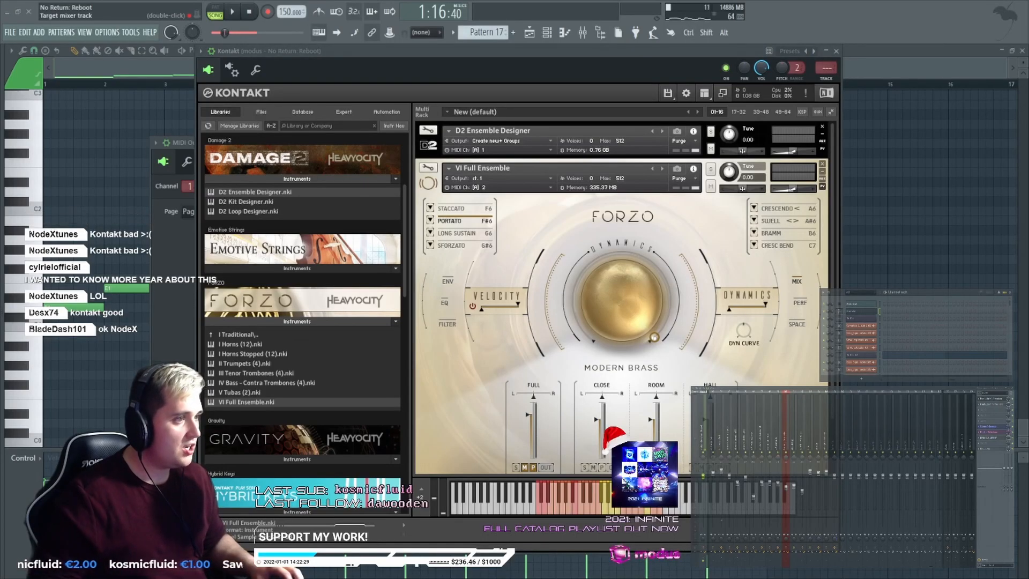
drag(826, 67, 825, 22)
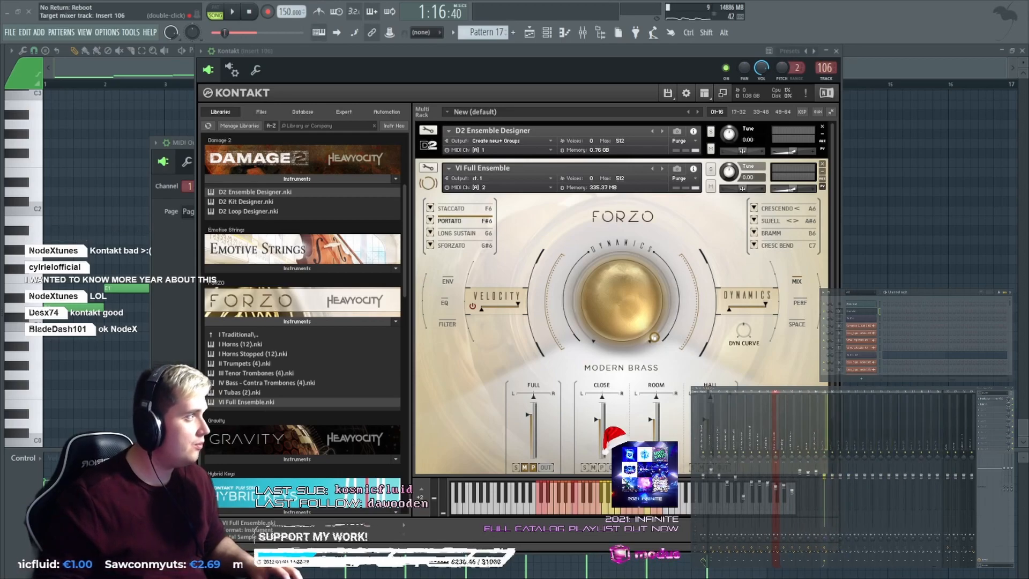
drag(826, 67, 826, 65)
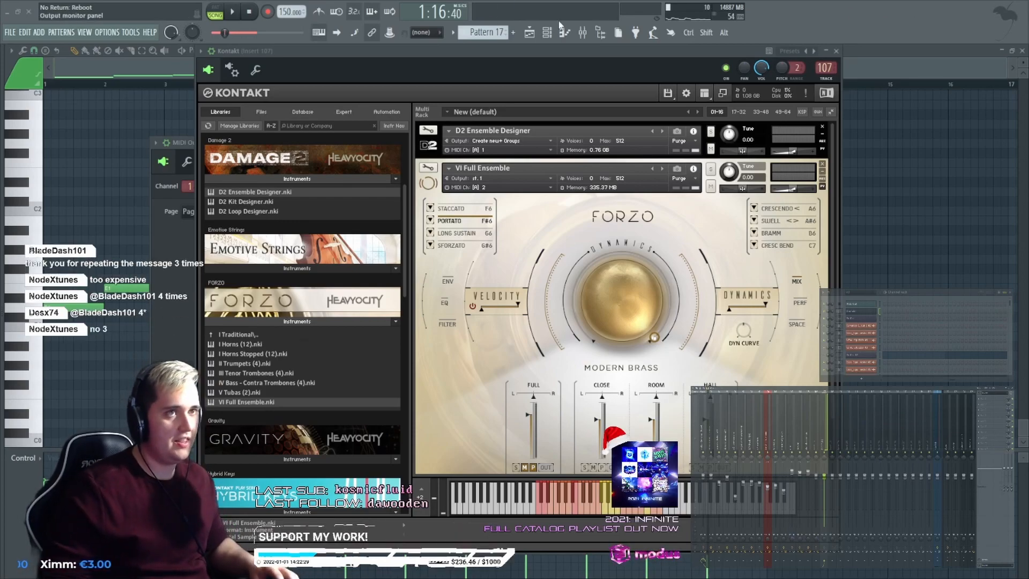
Route VI Full Ensemble's output to a newly created separate Master Output Channel.
click(546, 32)
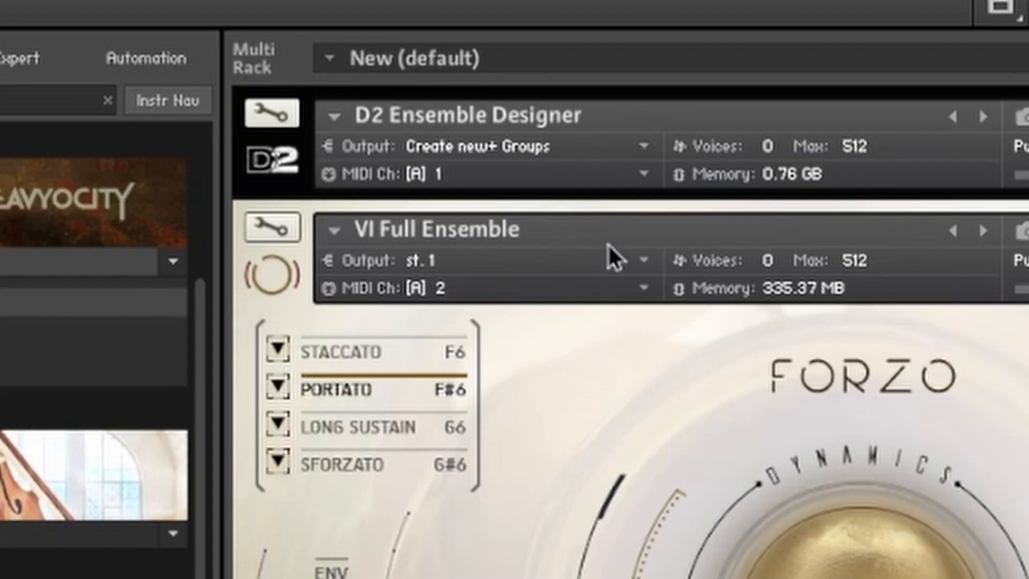
click(538, 178)
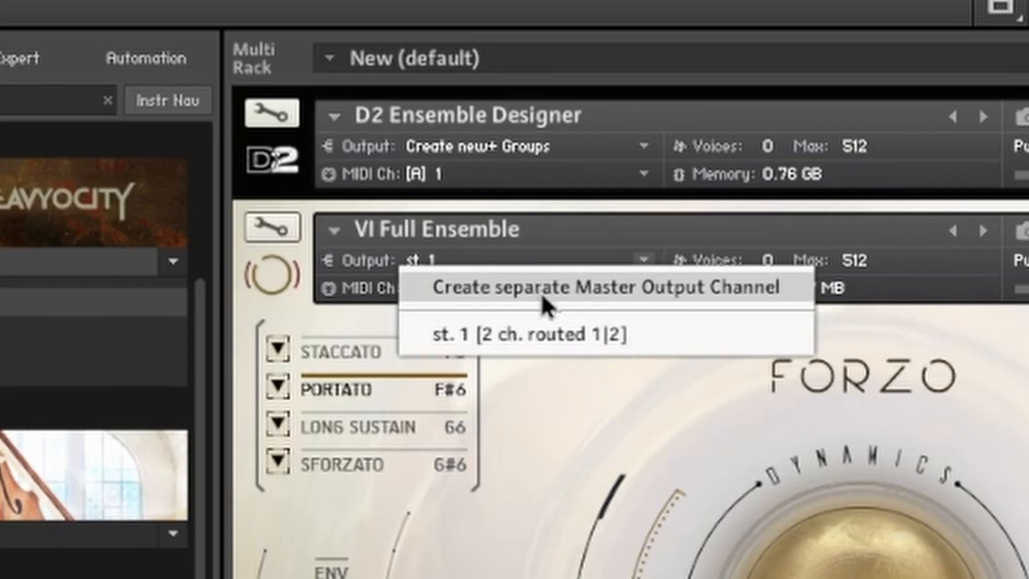
click(508, 294)
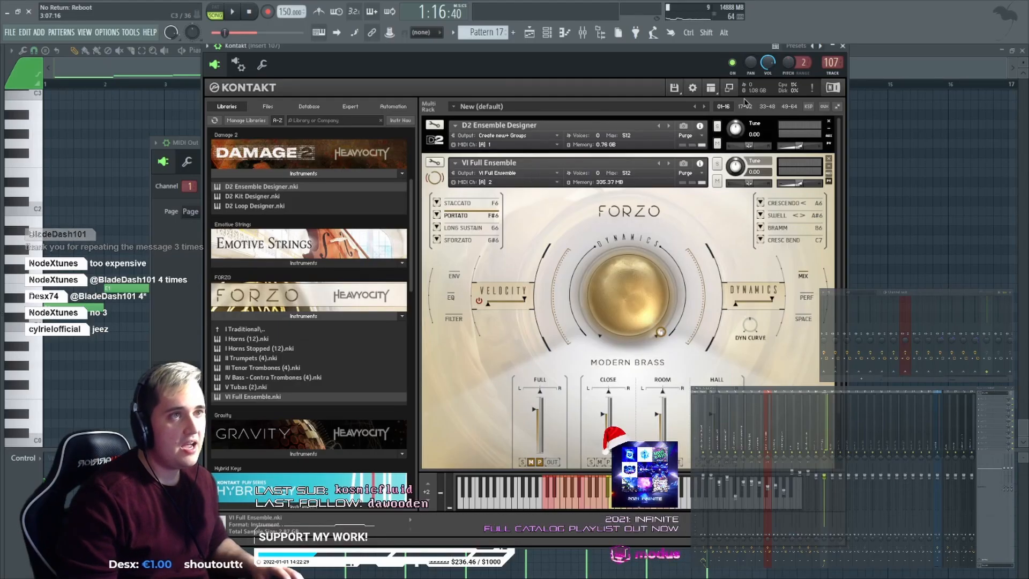
click(710, 87)
click(721, 110)
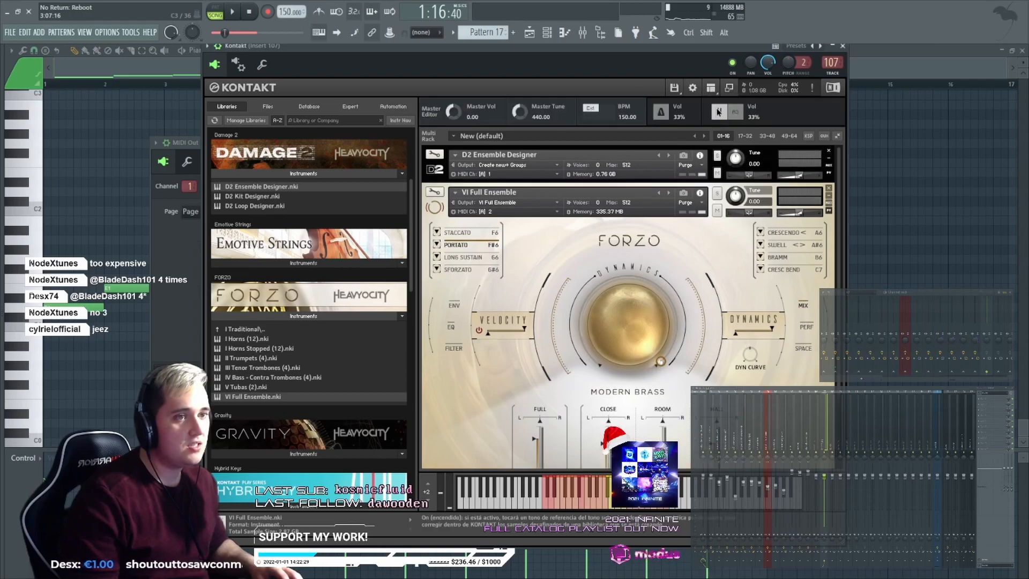
click(711, 89)
click(719, 110)
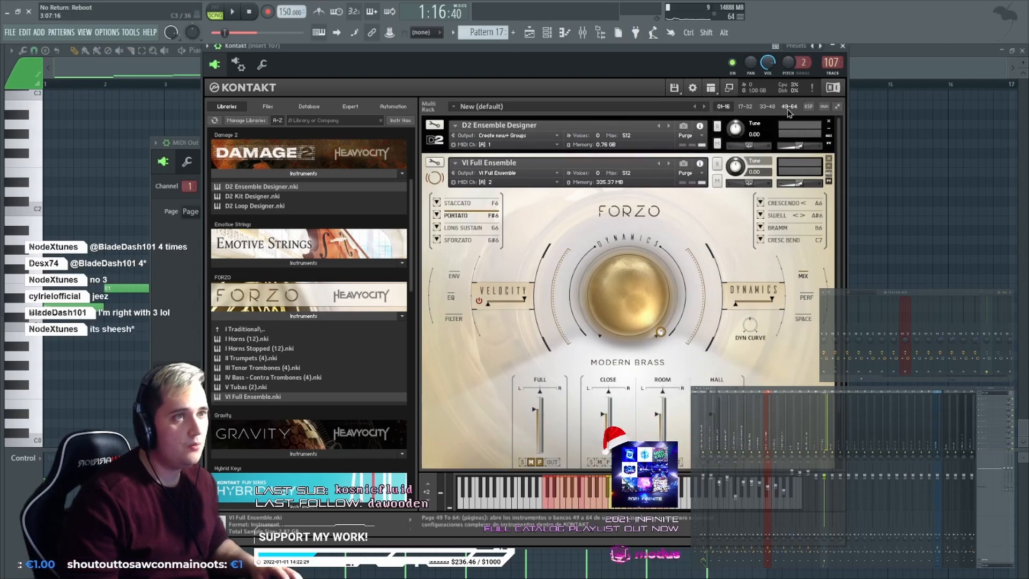
Show Kontakt's output section and rename VI Full Ensemble's output channel "st. 2".
click(710, 87)
click(721, 124)
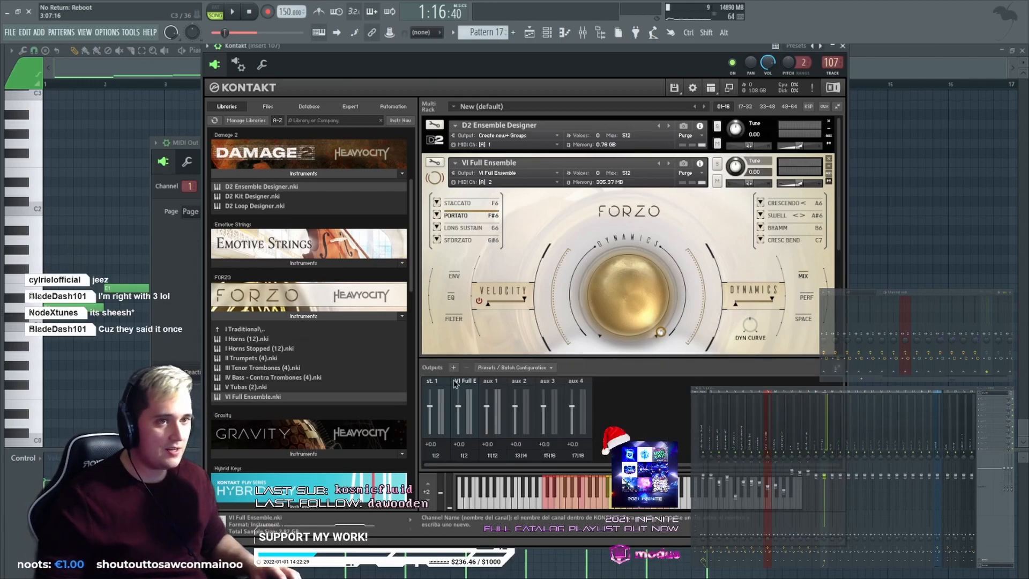
text(st. 2)
key(Return)
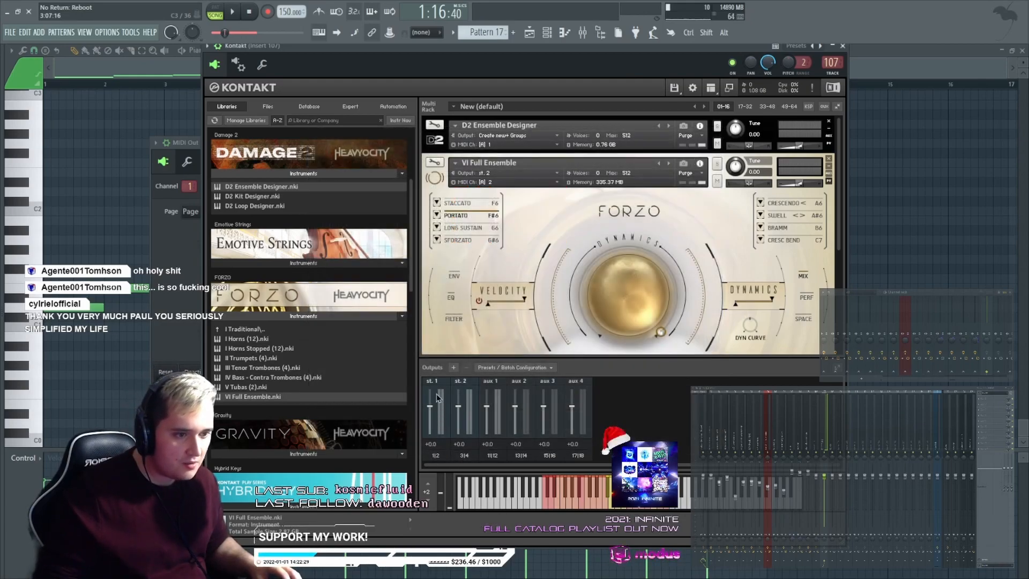
Rename Kontakt's st. 1 output to DRUMS and its st. 2 output to HORNS.
double_click(432, 381)
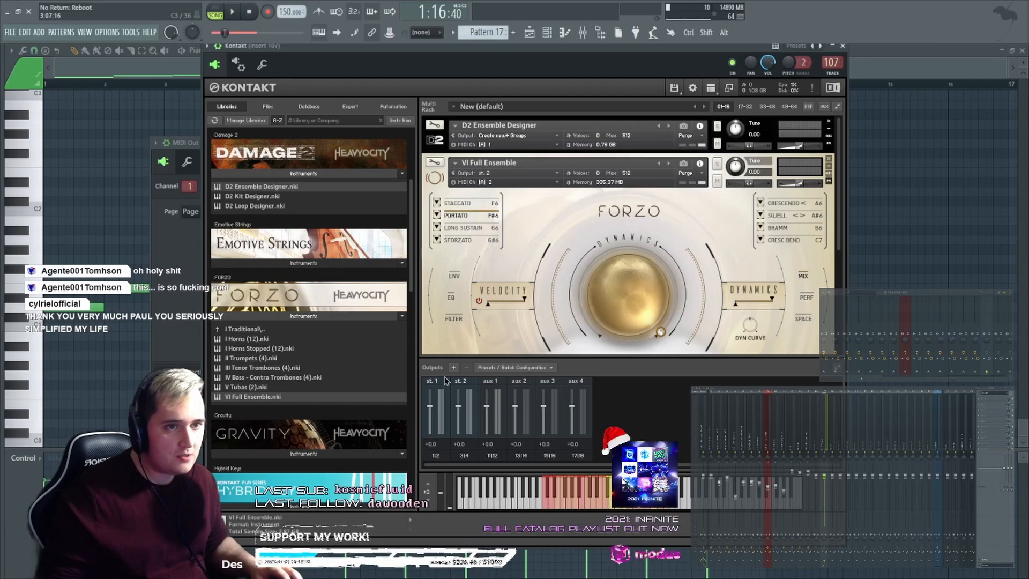
text(DRUMS)
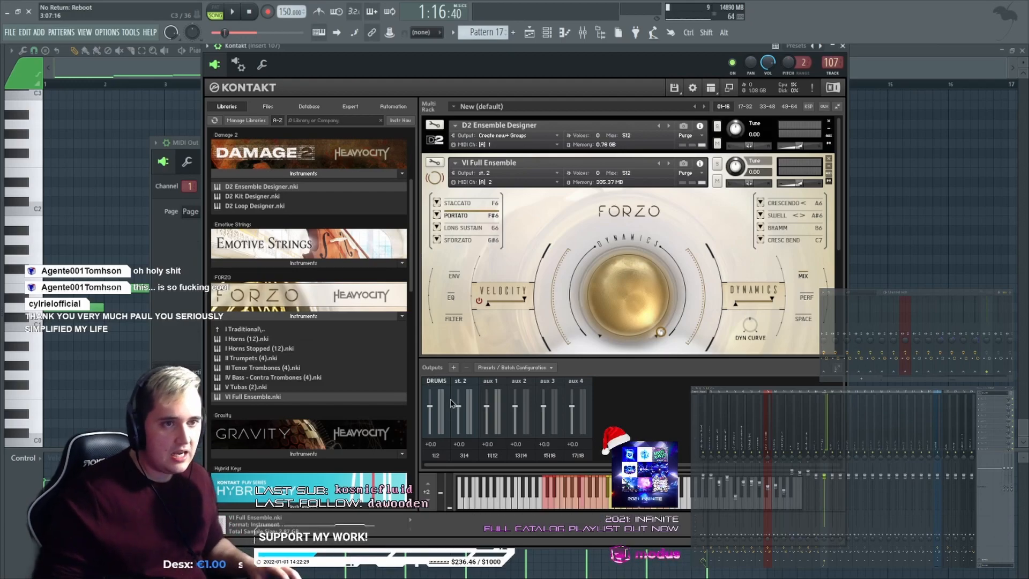
double_click(460, 381)
text(HORNS)
key(Return)
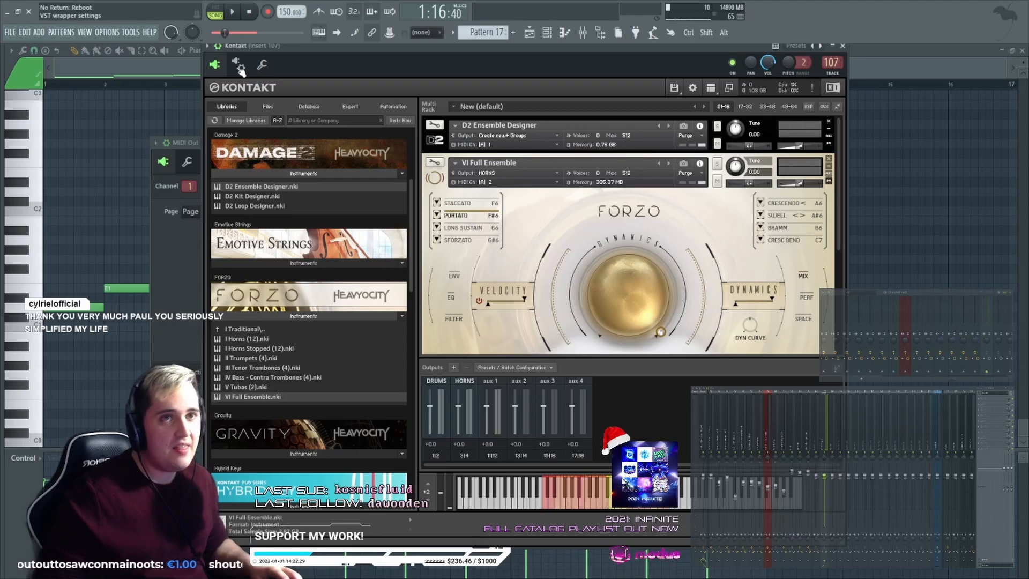
In the Kontakt wrapper's processing settings, set output connection 2 (Kt. aux 1) to 1 and reposition the window.
click(238, 65)
click(253, 88)
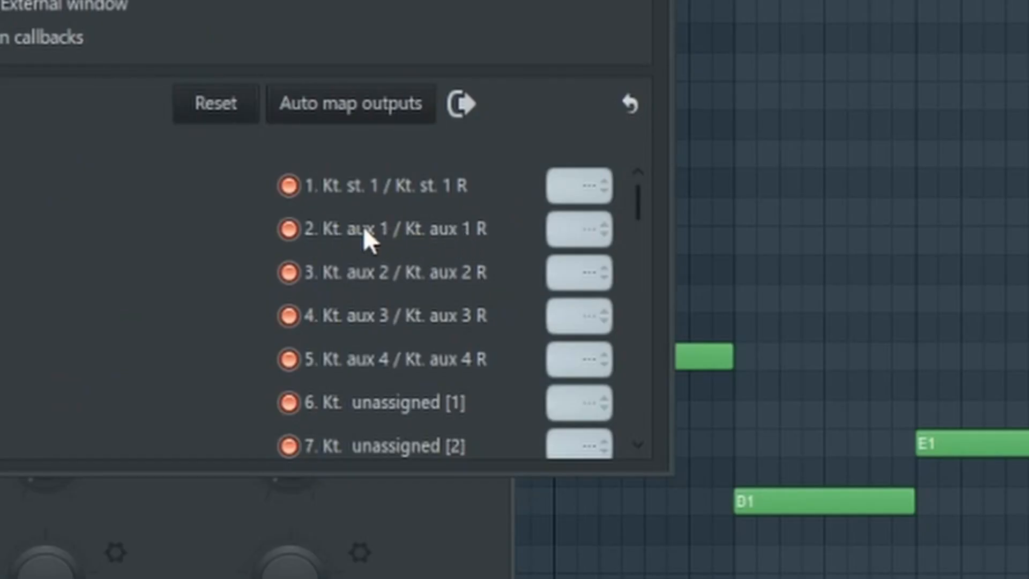
drag(569, 227, 570, 224)
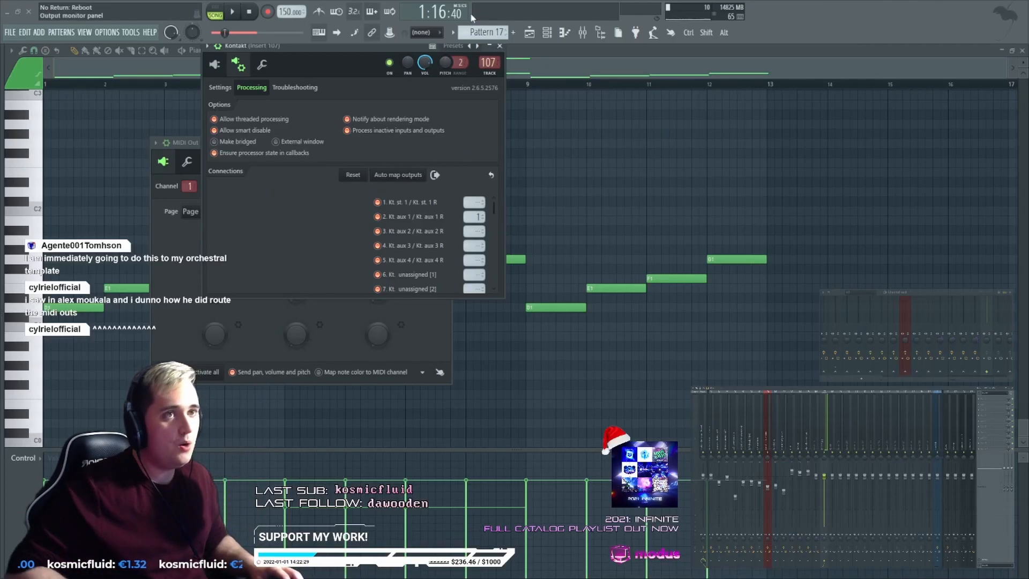
drag(312, 49, 376, 97)
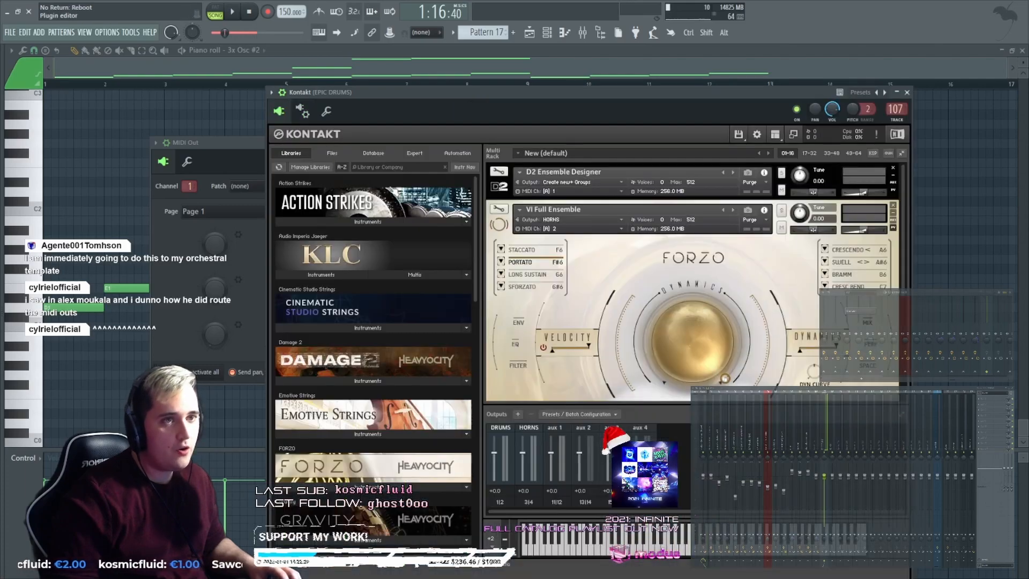
Bring the MIDI Out window in front of Kontakt and set its channel to 2.
click(279, 111)
click(309, 113)
drag(310, 137, 403, 136)
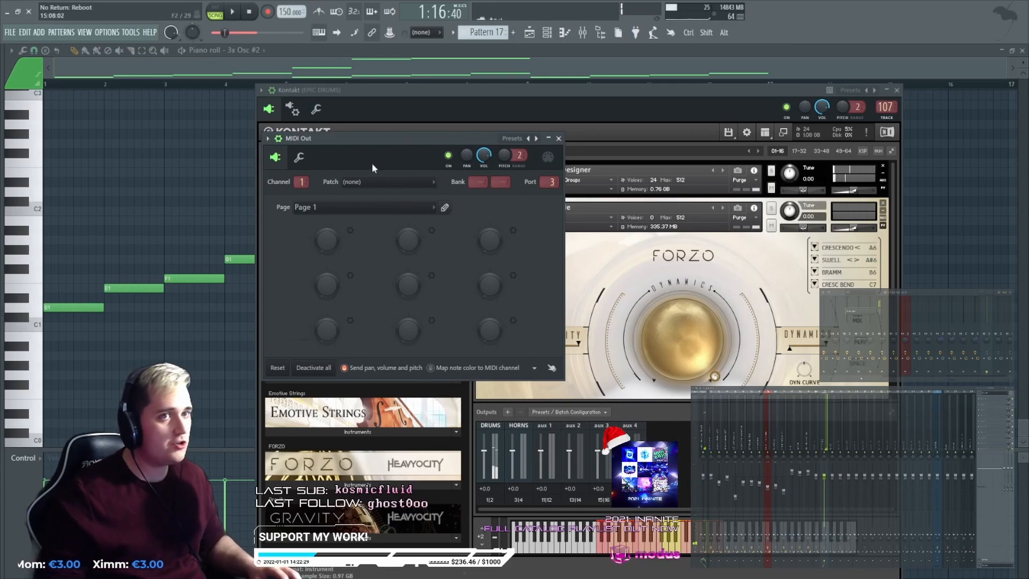
scroll(300, 181, up, 1)
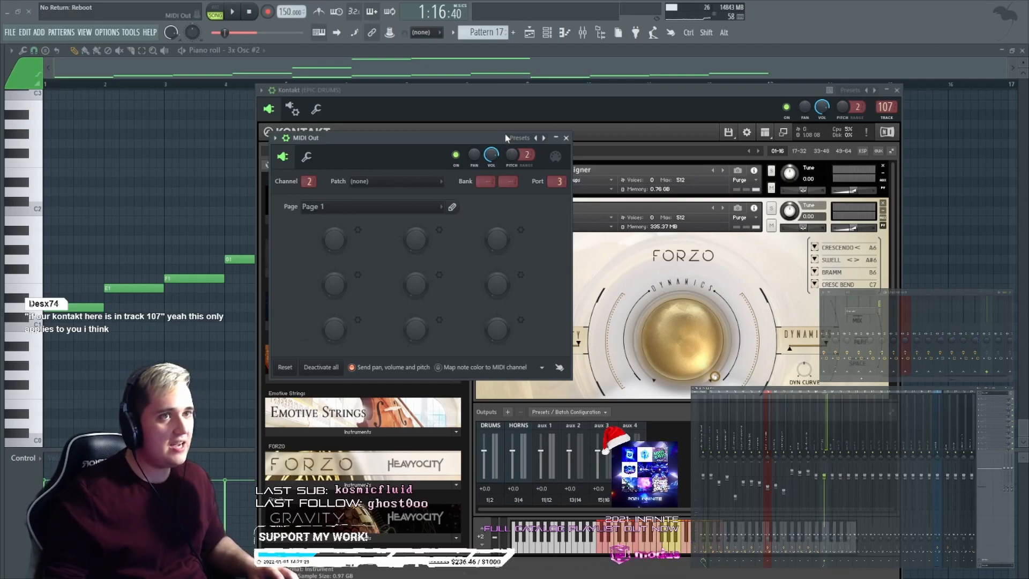
Close MIDI Out, collapse VI Full Ensemble in Kontakt's rack and reposition the Kontakt window.
click(566, 138)
scroll(609, 271, up, 1)
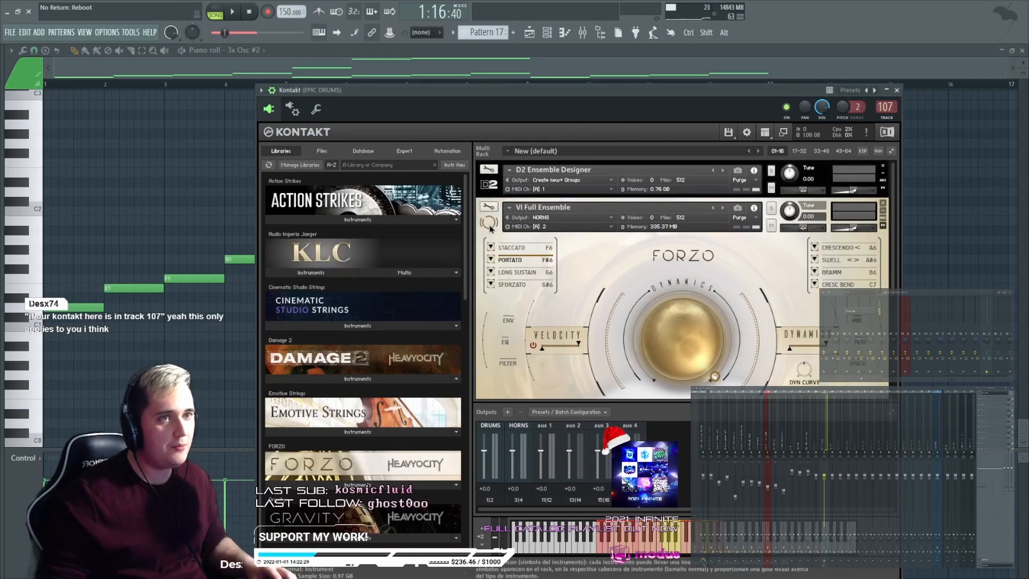
click(702, 205)
drag(653, 95, 597, 75)
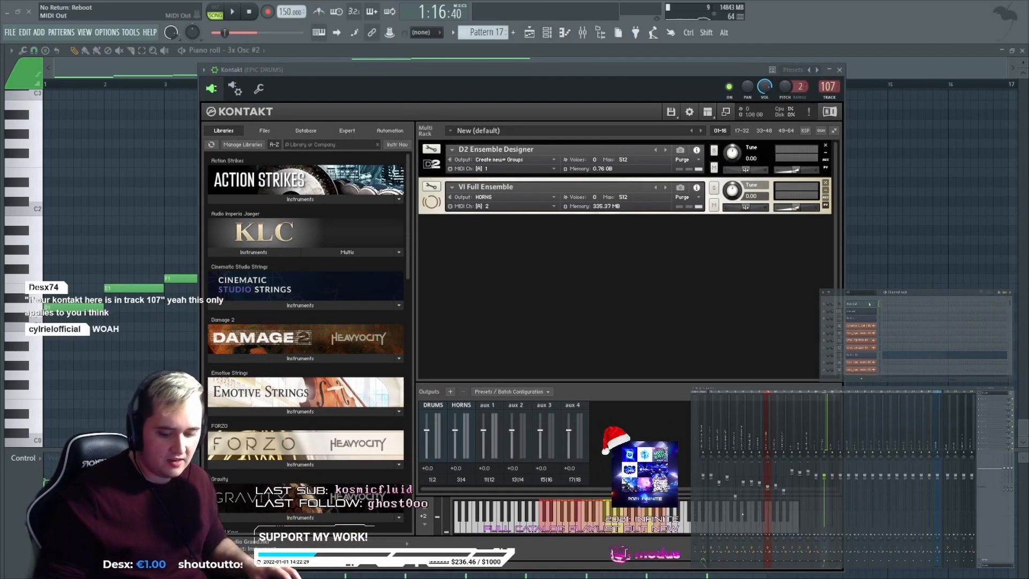
Set the EPIC DRUMS MIDI Out to channel 1 and open its piano roll.
click(864, 311)
click(864, 311)
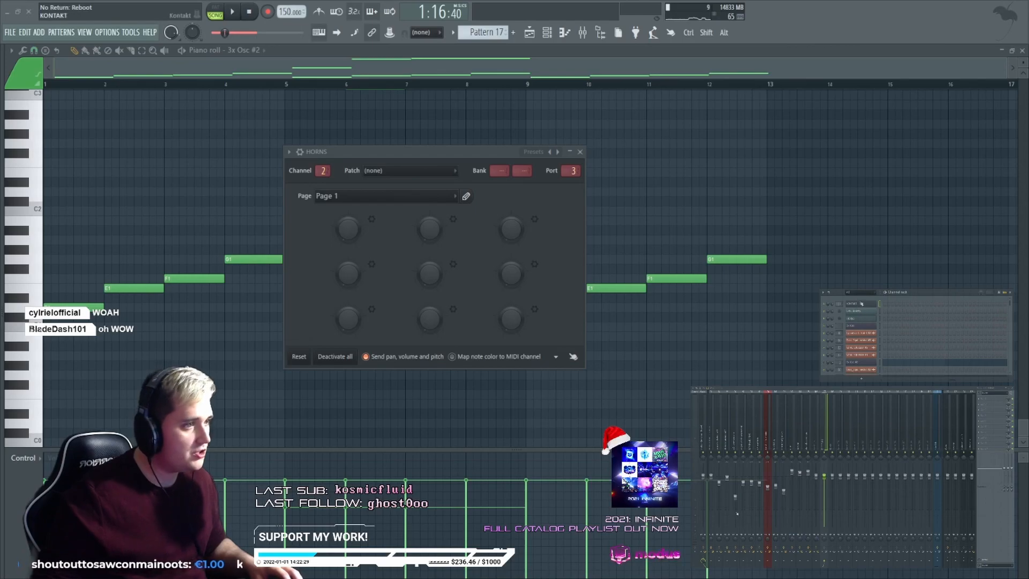
click(857, 316)
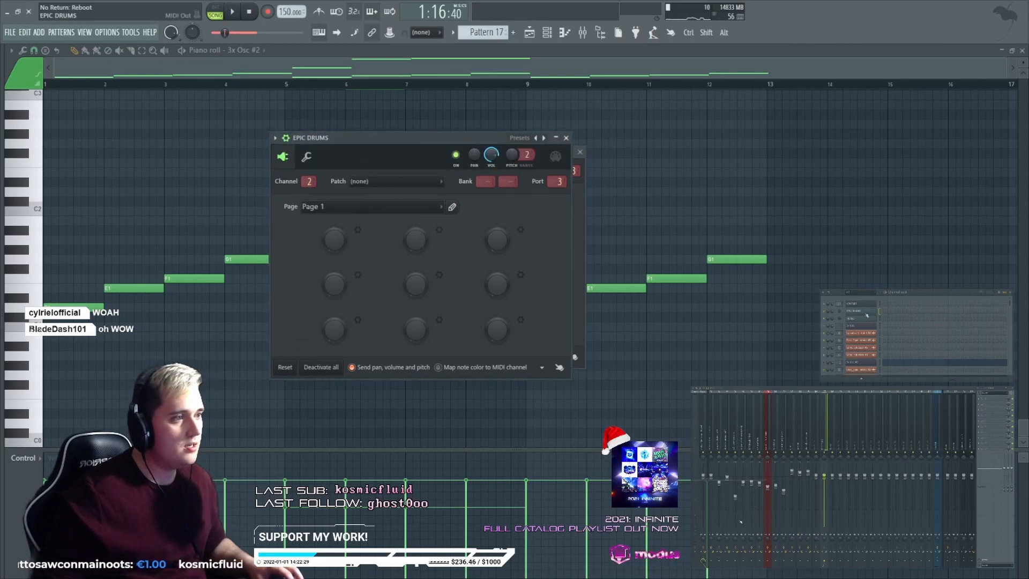
scroll(311, 183, down, 1)
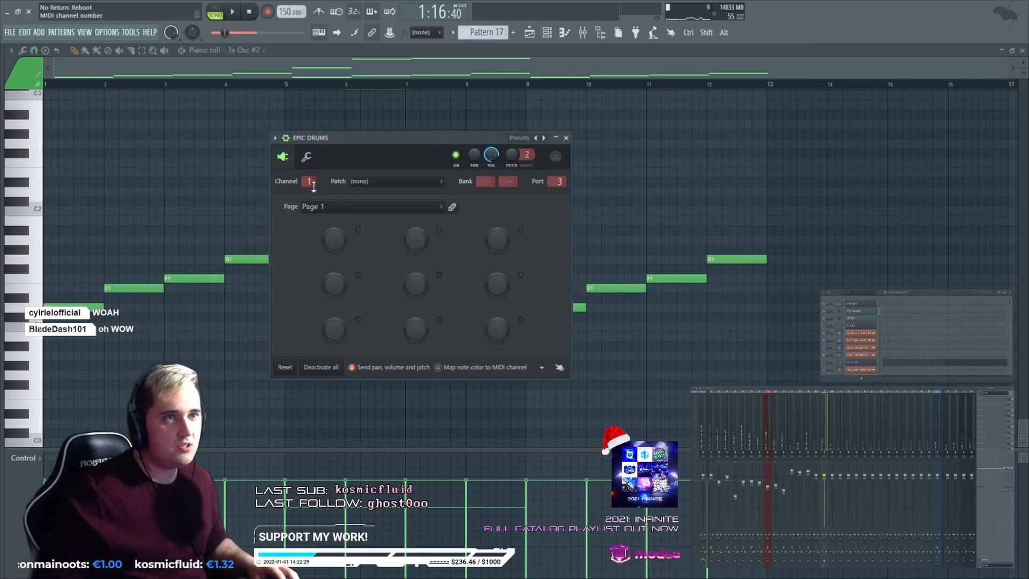
click(867, 317)
click(879, 316)
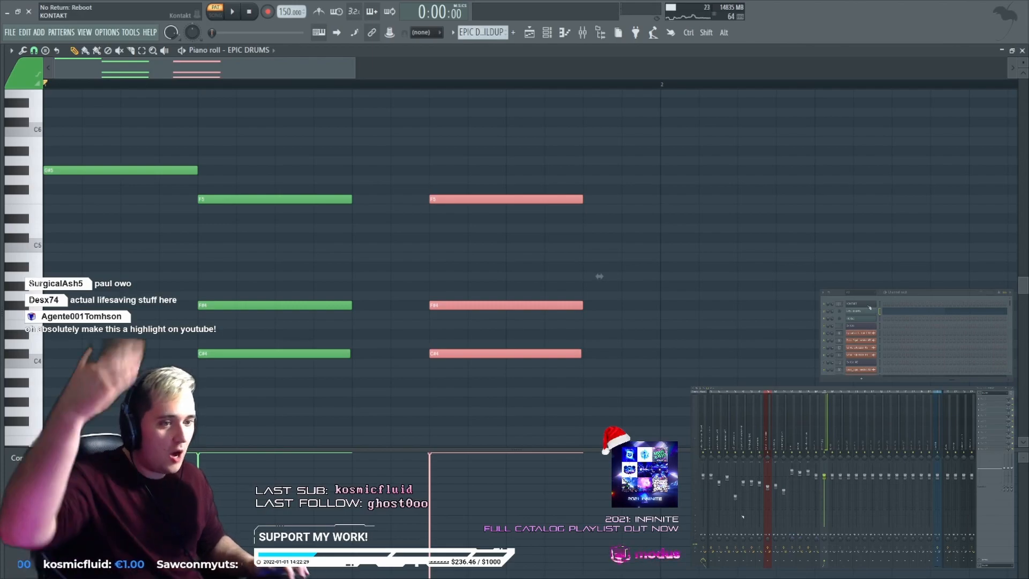
Purge D2 Ensemble Designer's unused samples in Kontakt with update sample pool, and collapse the instrument.
click(869, 307)
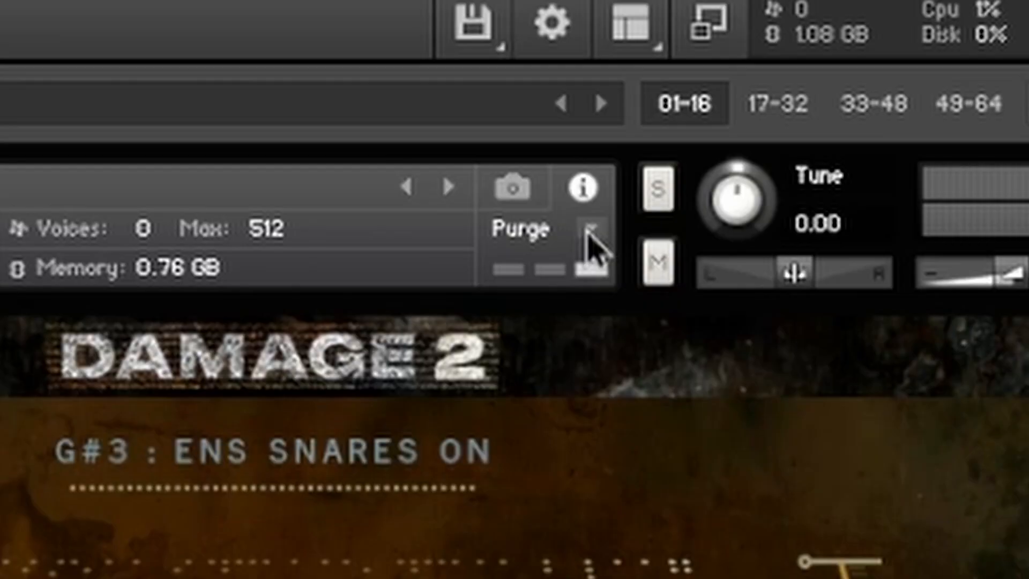
click(697, 160)
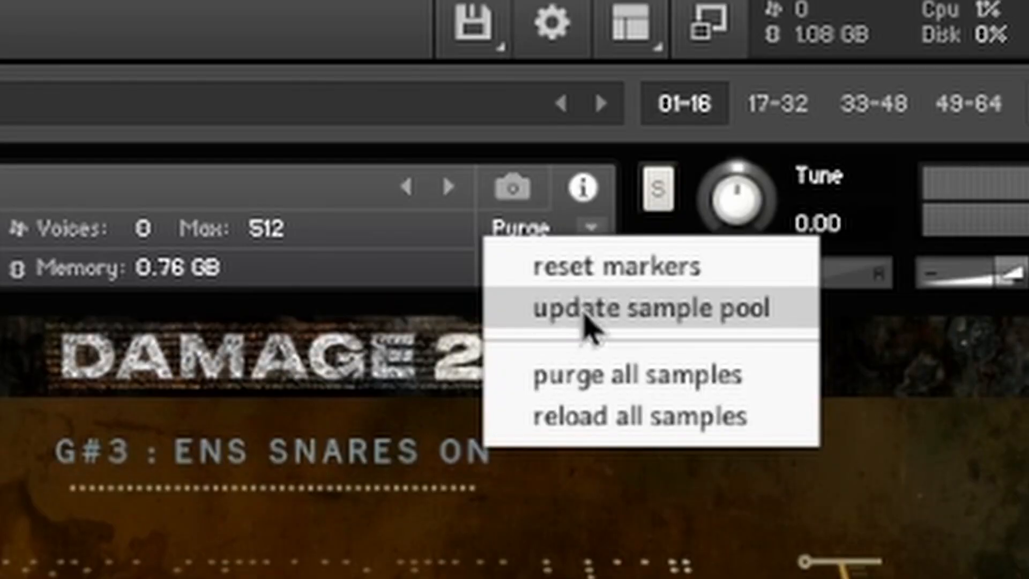
click(791, 325)
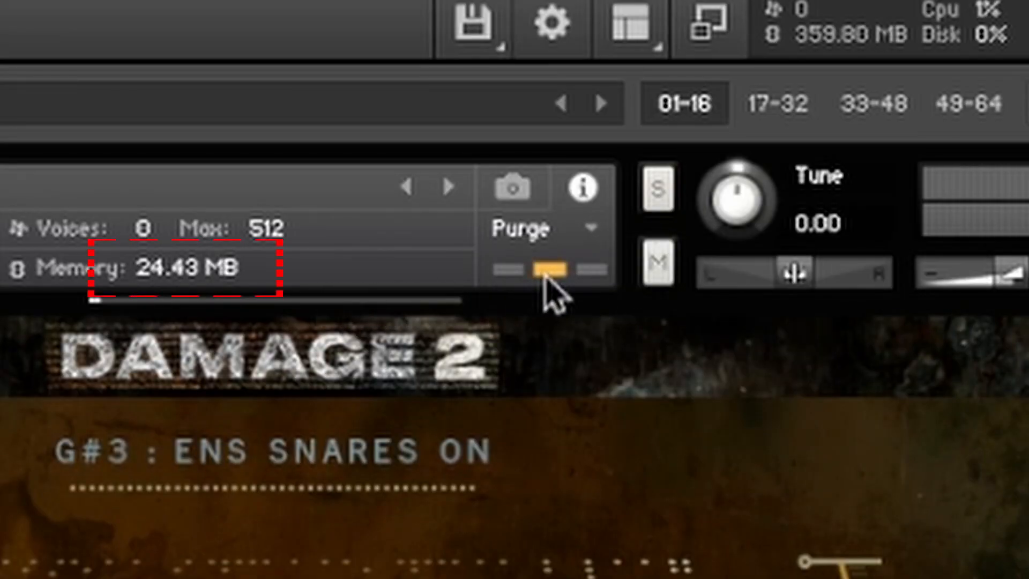
click(432, 164)
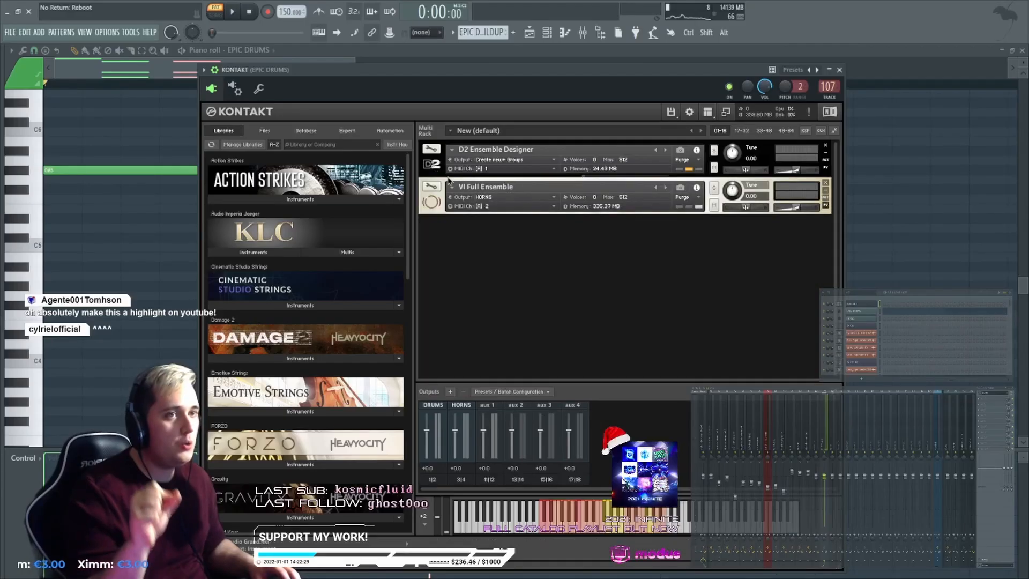
Purge VI Full Ensemble's unused samples with update sample pool, and stop the pattern playback.
click(431, 207)
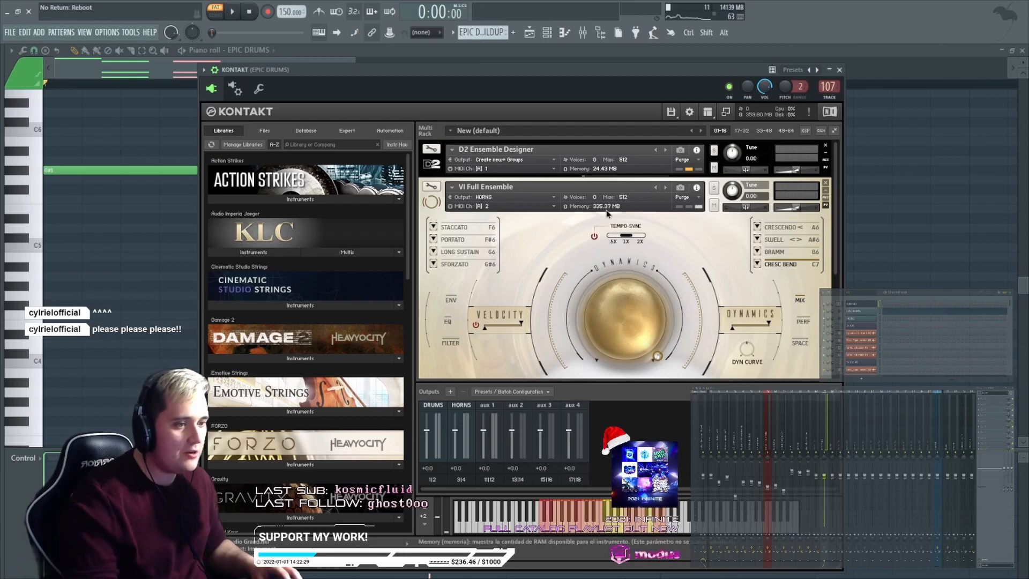
click(695, 197)
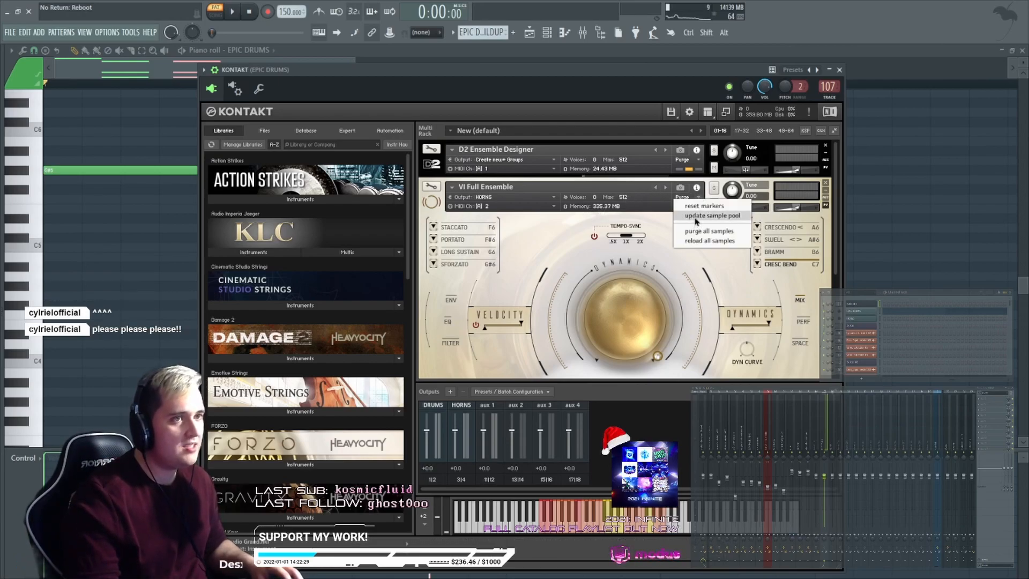
click(696, 217)
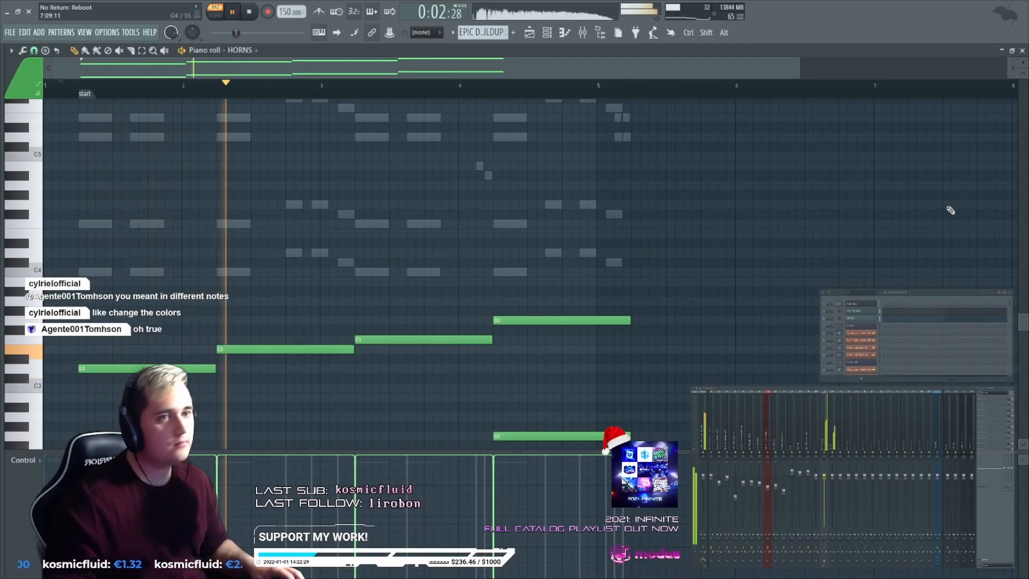
key(space)
Load a second VI Full Ensemble from the FORZO library into Kontakt and set its MIDI channel to 2.
click(860, 311)
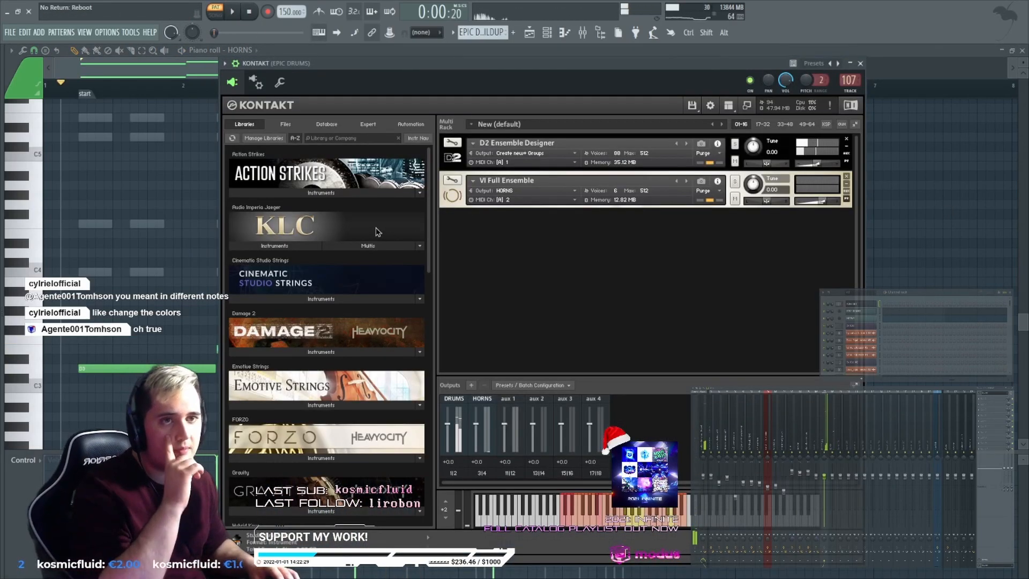
scroll(376, 231, down, 5)
scroll(348, 252, up, 1)
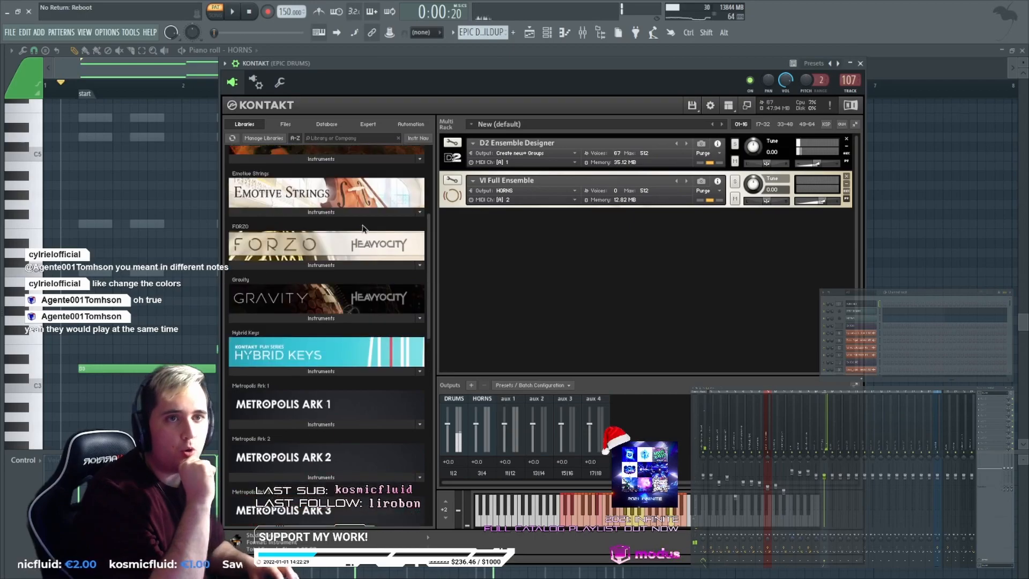
click(329, 266)
drag(270, 346, 549, 230)
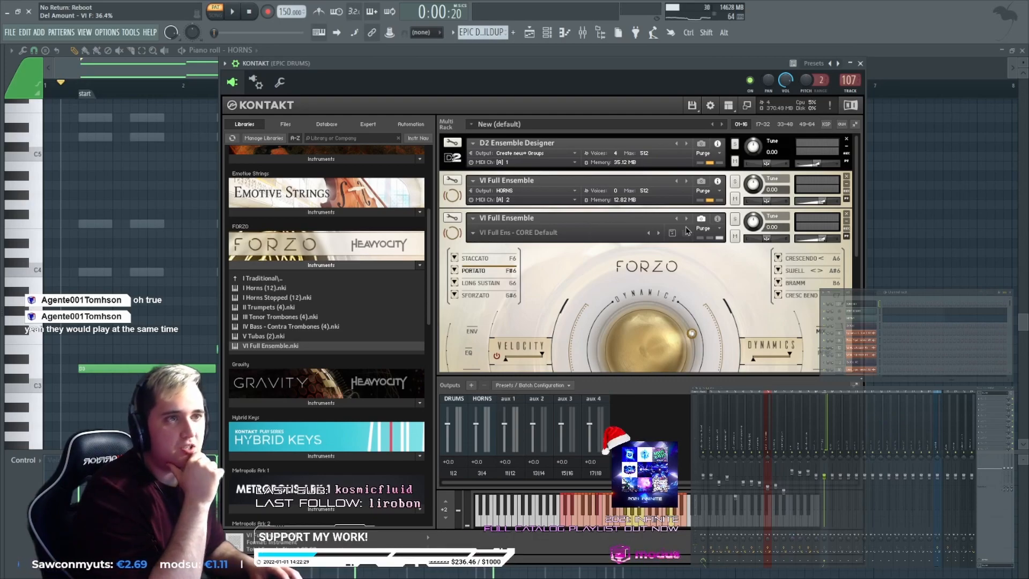
click(700, 219)
click(575, 237)
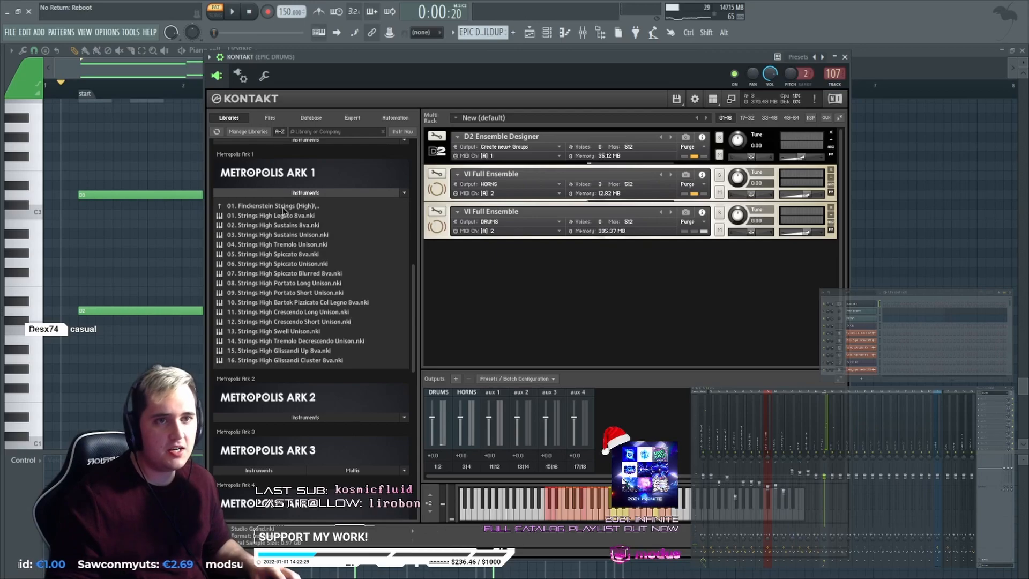
Load 05. Horns a9 Marcato Long from Metropolis Ark 1's Horns a9 folder into the Kontakt rack.
click(283, 208)
click(286, 264)
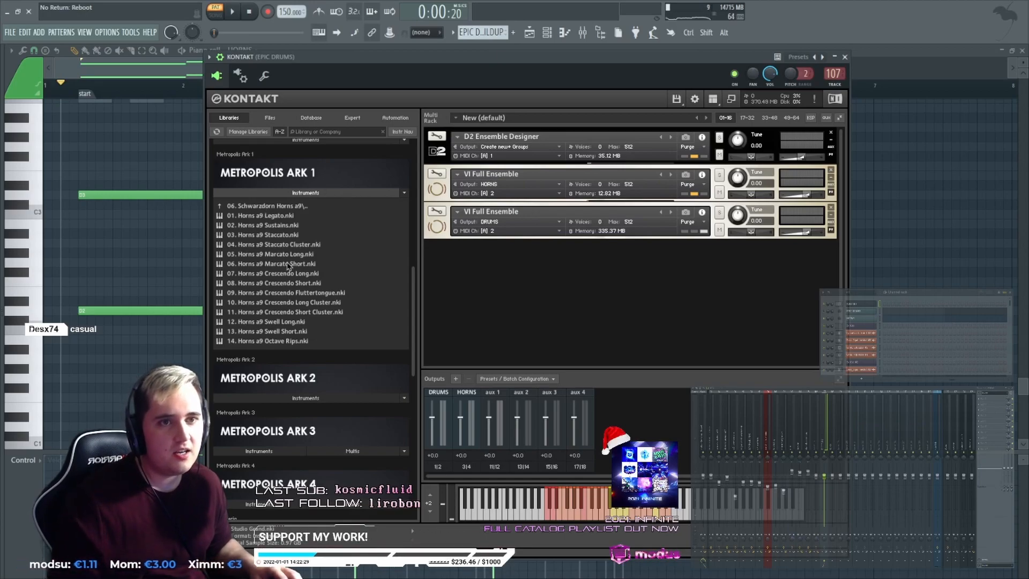
drag(276, 255, 629, 308)
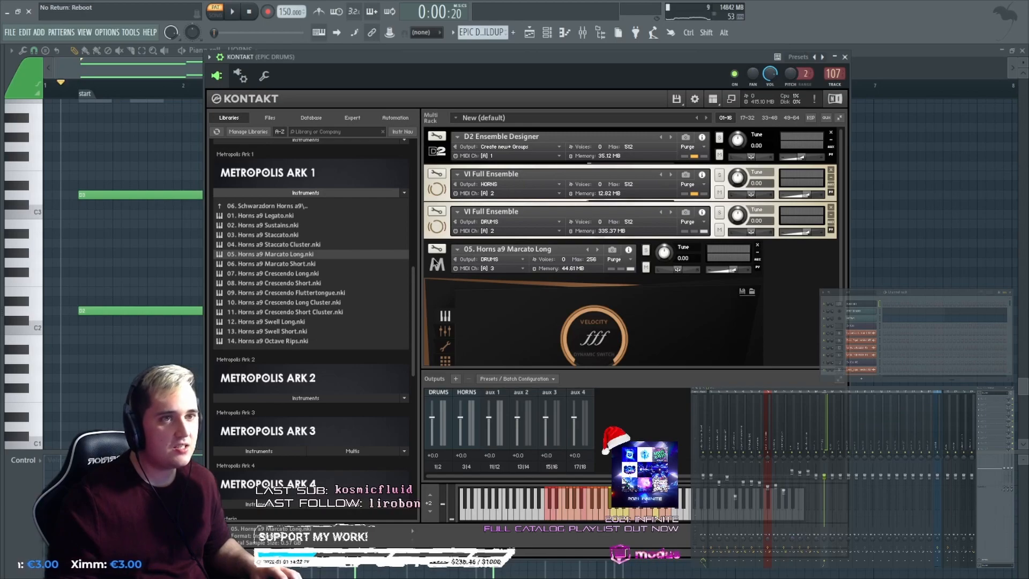
Route the second VI Full Ensemble and 05. Horns a9 Marcato Long to the HORNS output.
click(487, 222)
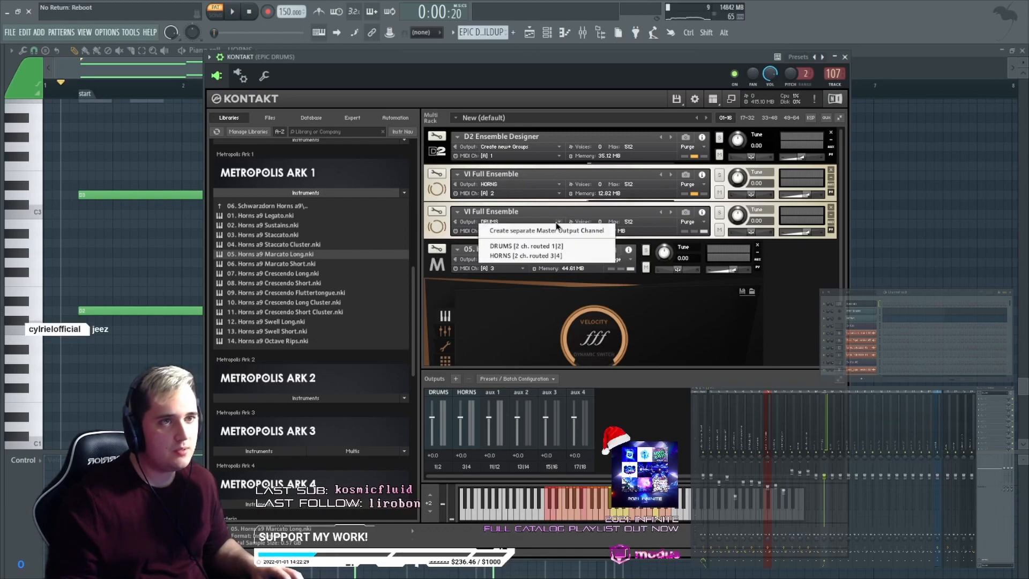
click(509, 256)
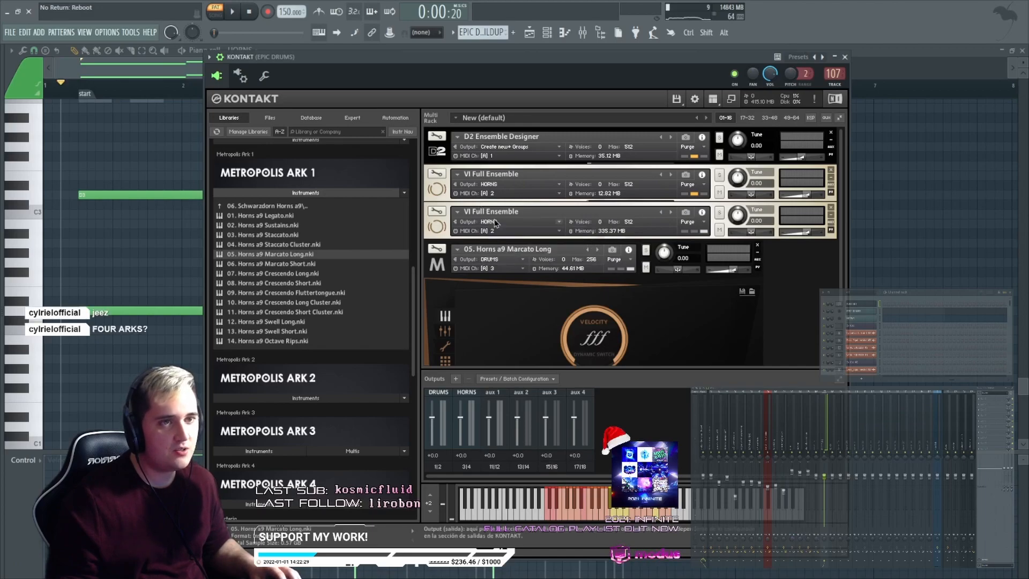
click(524, 261)
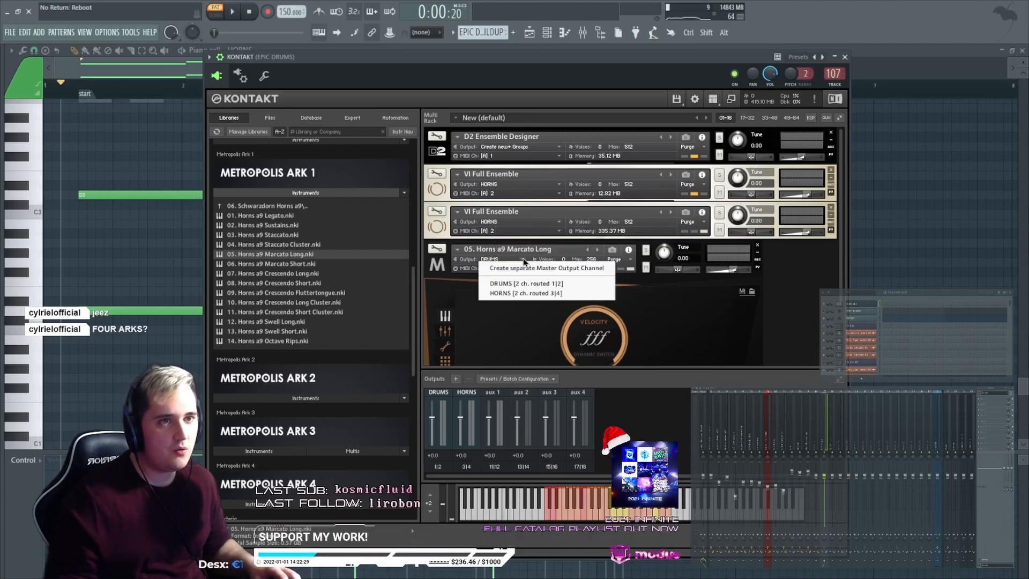
click(521, 294)
click(520, 259)
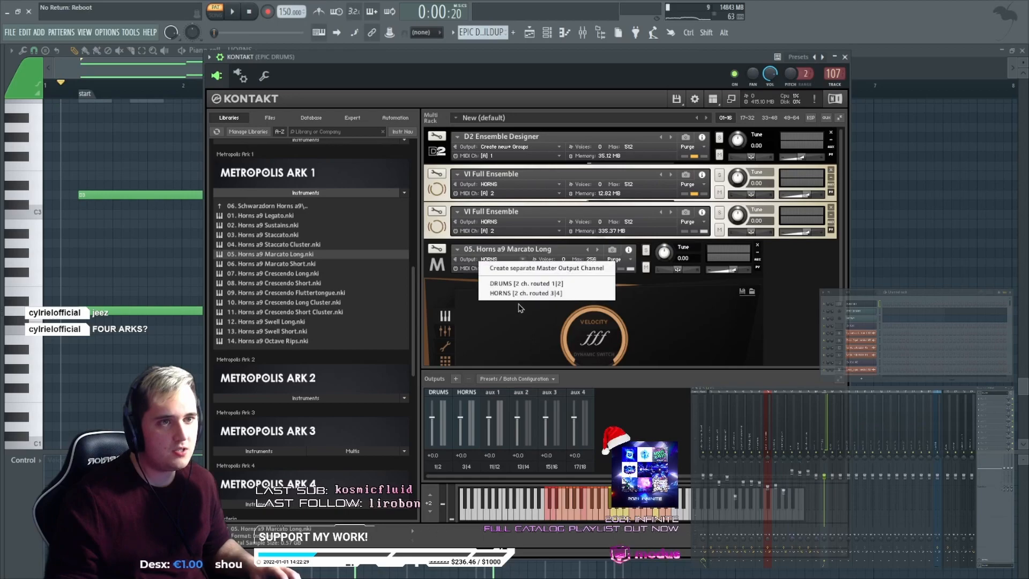
Create a separate output channel for 05. Horns a9 Marcato Long, name it HORN MEL, and check the instrument's MIDI channel.
click(517, 268)
double_click(495, 392)
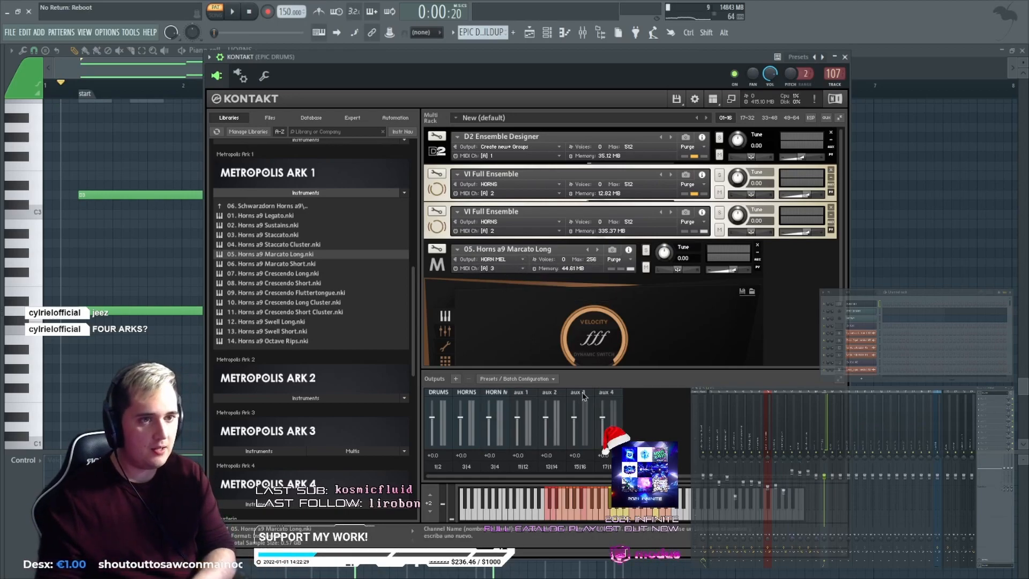
click(521, 268)
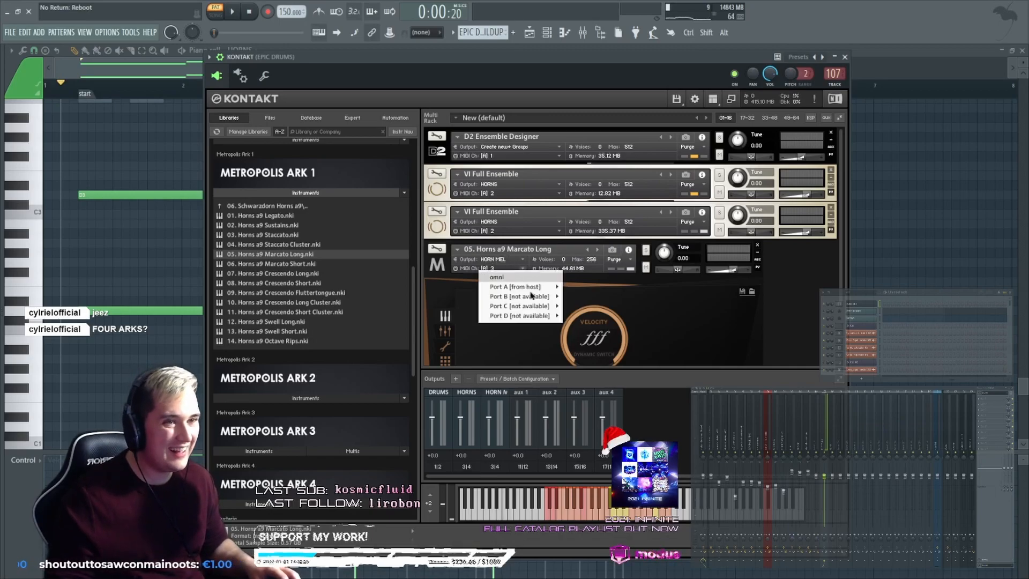
mouse_move(534, 289)
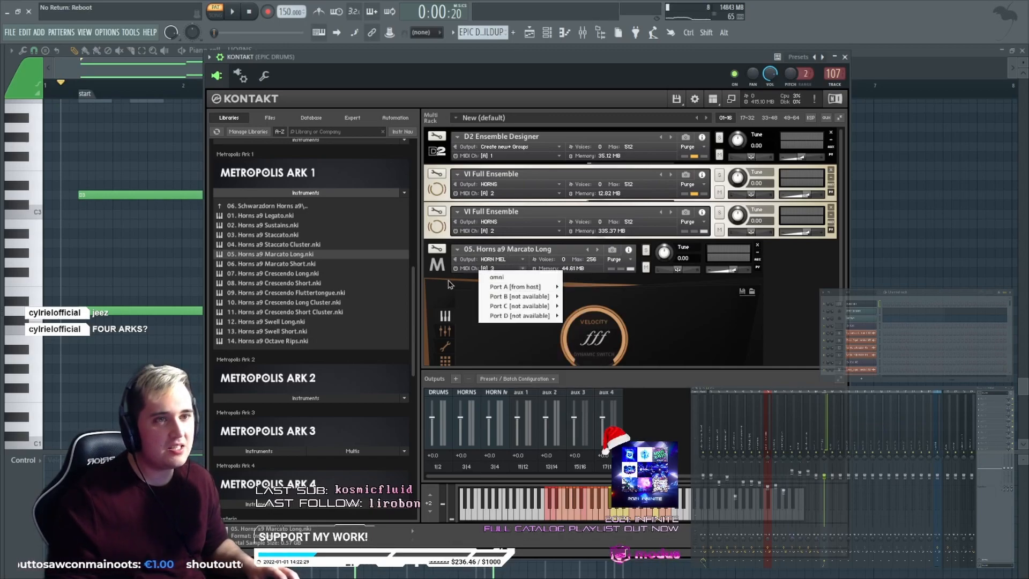
click(448, 280)
Clone the HORNS MIDI Out channel and set the clone's MIDI channel to 3.
key(alt+c)
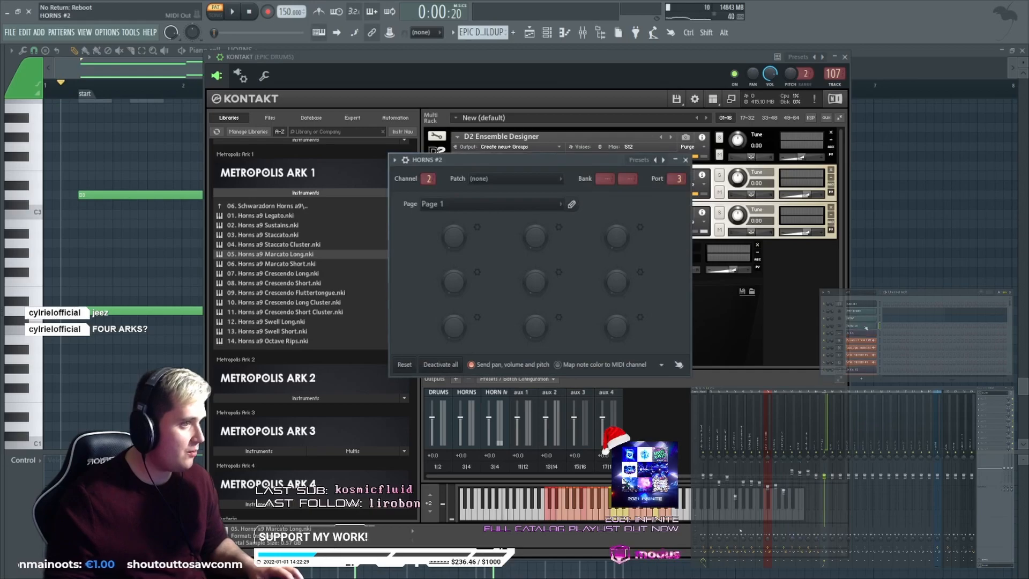
click(845, 56)
click(1021, 51)
scroll(427, 180, up, 1)
Reopen the EPIC DRUMS Kontakt instance and purge all samples of 05. Horns a9 Marcato Long.
click(857, 305)
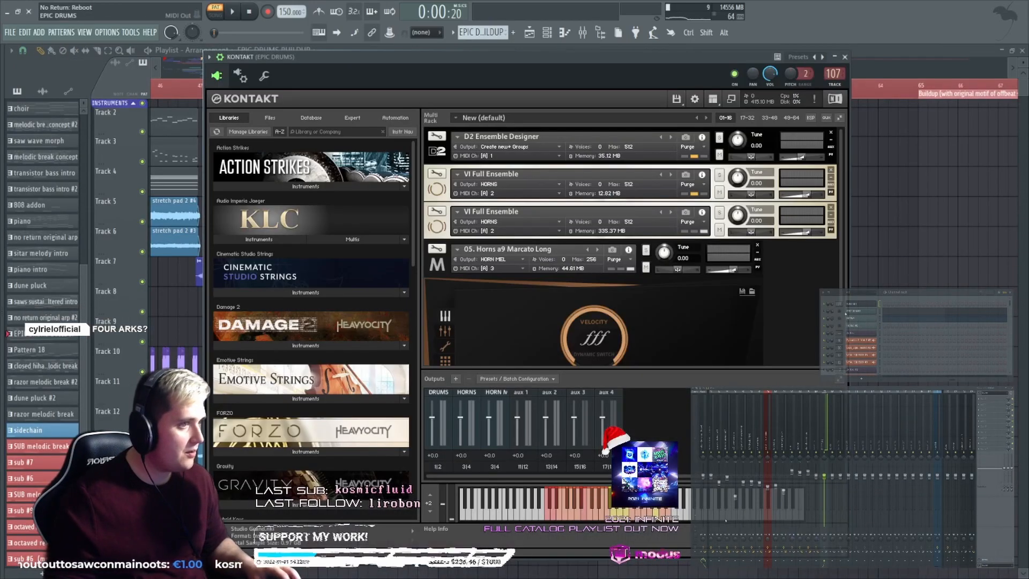
click(856, 306)
click(856, 306)
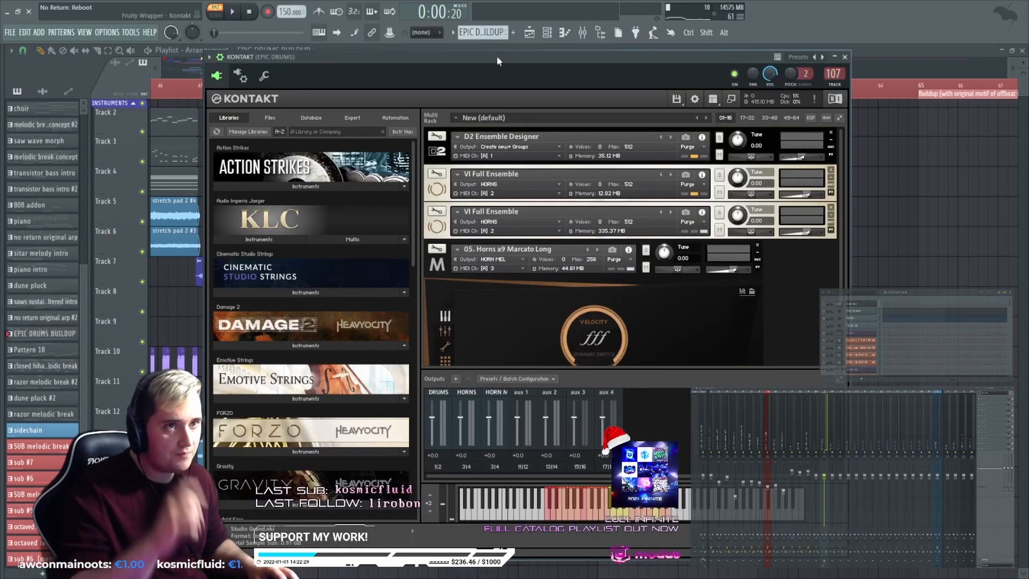
drag(496, 57, 499, 51)
scroll(506, 315, down, 3)
scroll(505, 318, up, 2)
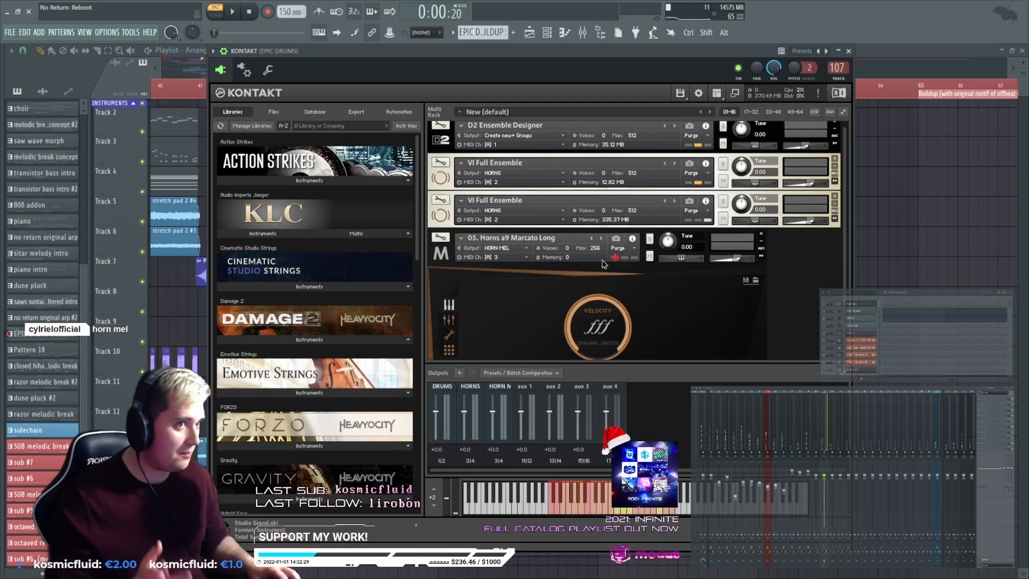
scroll(674, 300, down, 1)
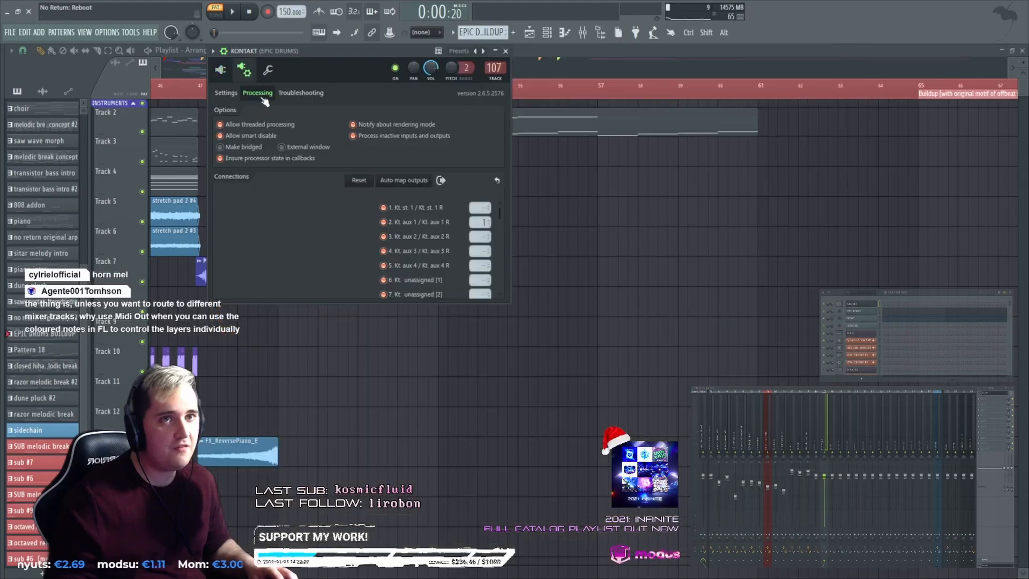
Map Kontakt's aux 2 output to mixer track offset 2, and play the pattern to check the added horn melody layer.
drag(486, 236, 486, 231)
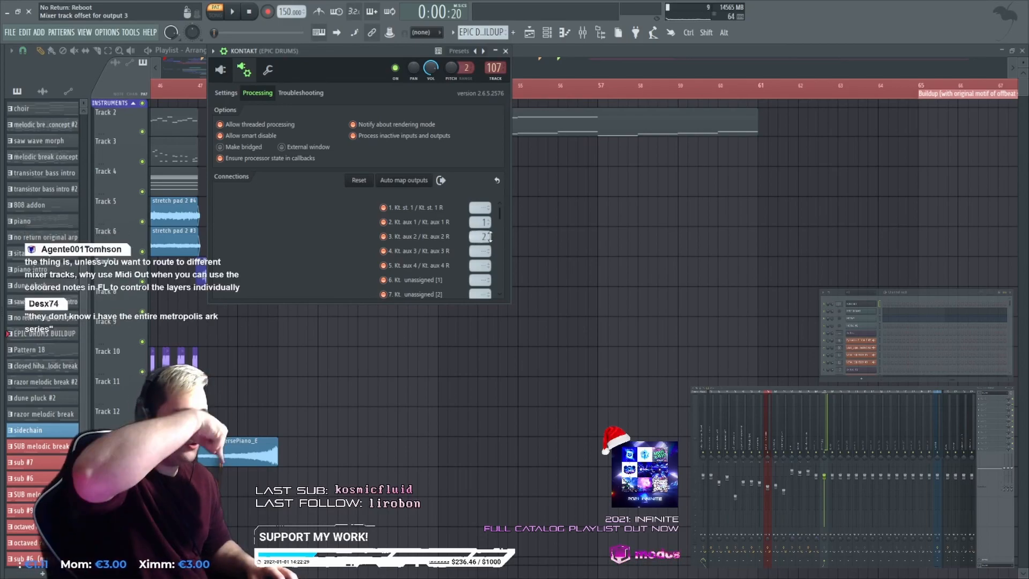
click(860, 326)
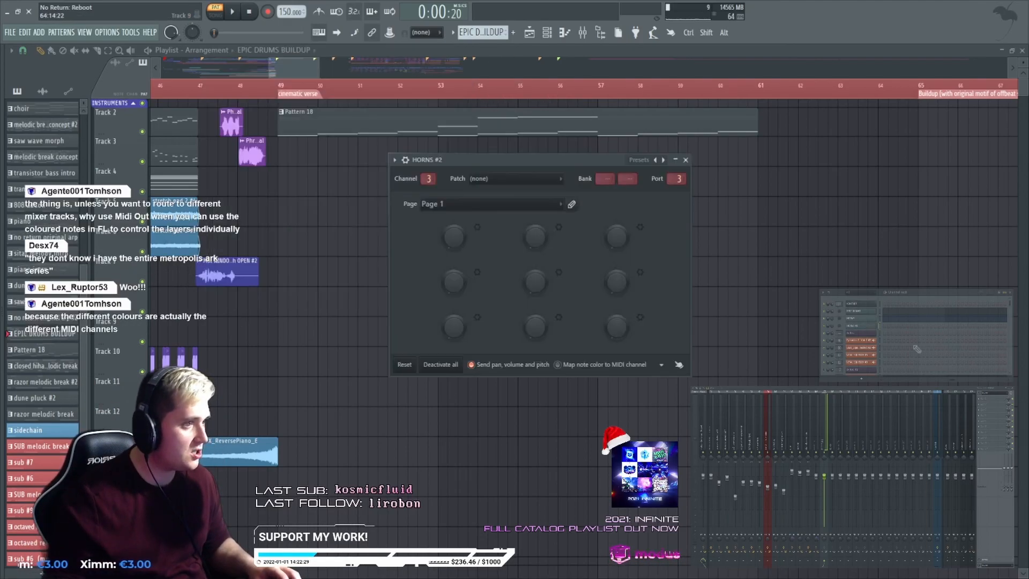
drag(447, 162, 480, 157)
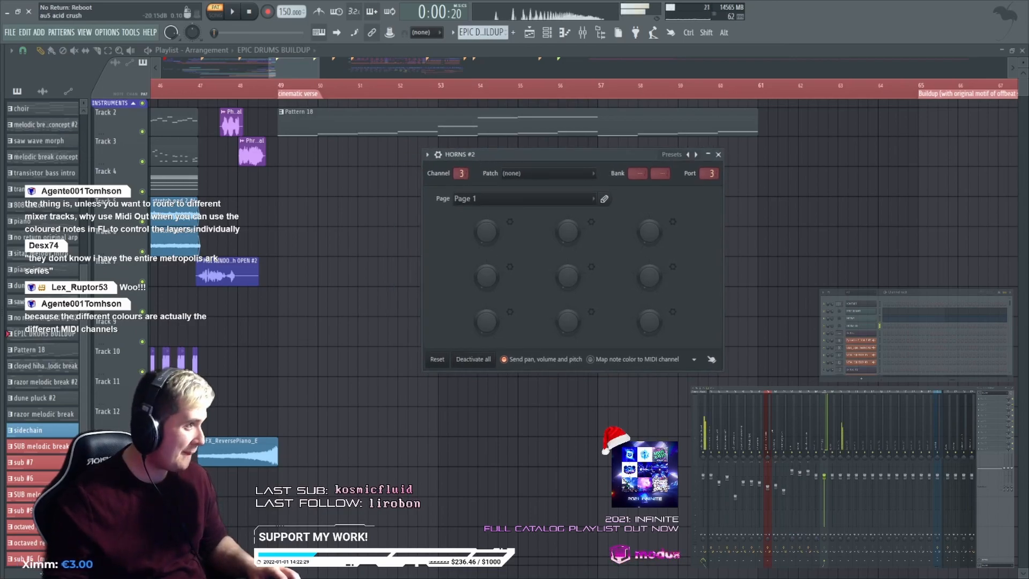
key(space)
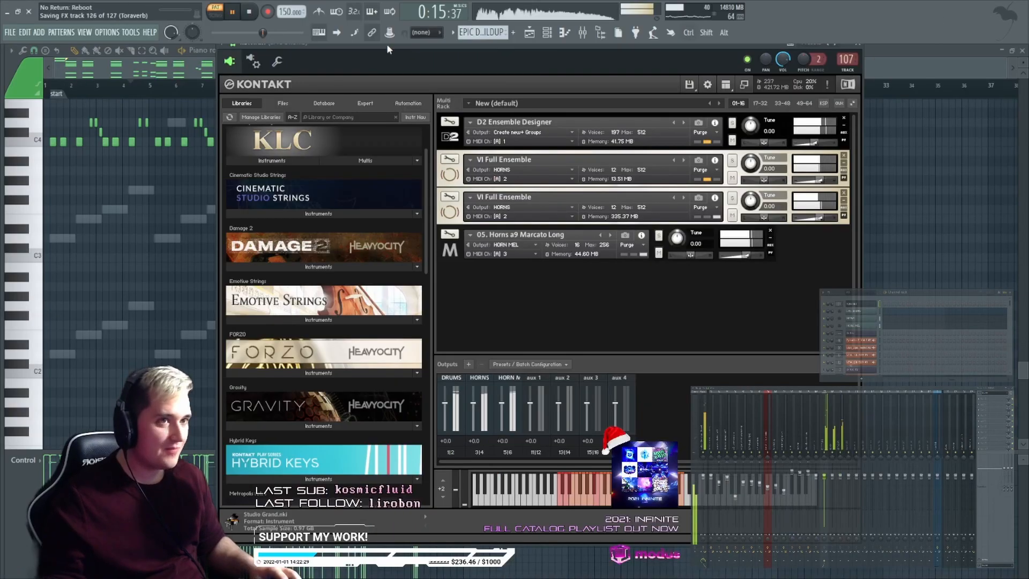
key(space)
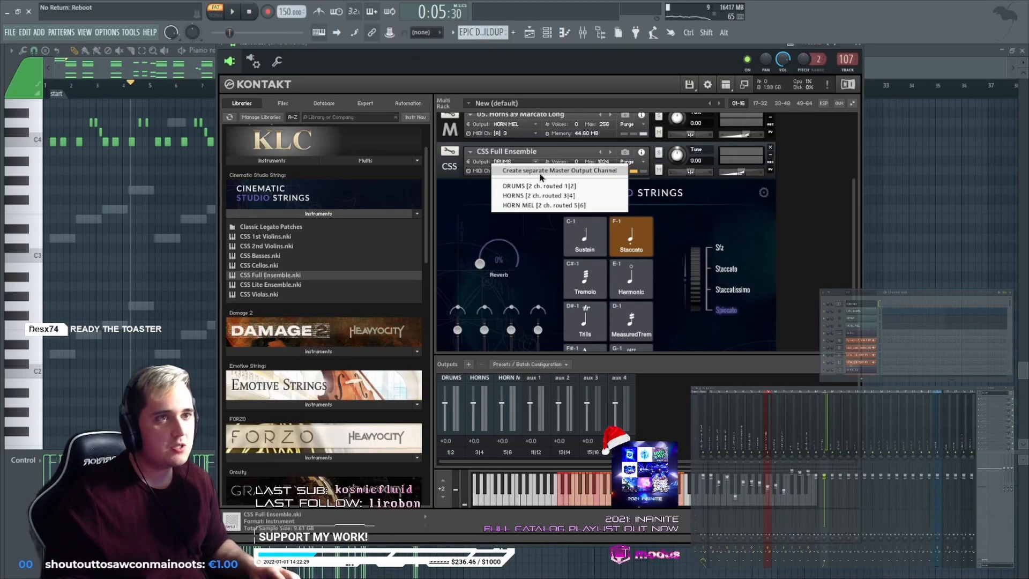
Create a separate output channel for CSS Full Ensemble, name it VIOLIN, and route it to outputs 7|8.
click(541, 171)
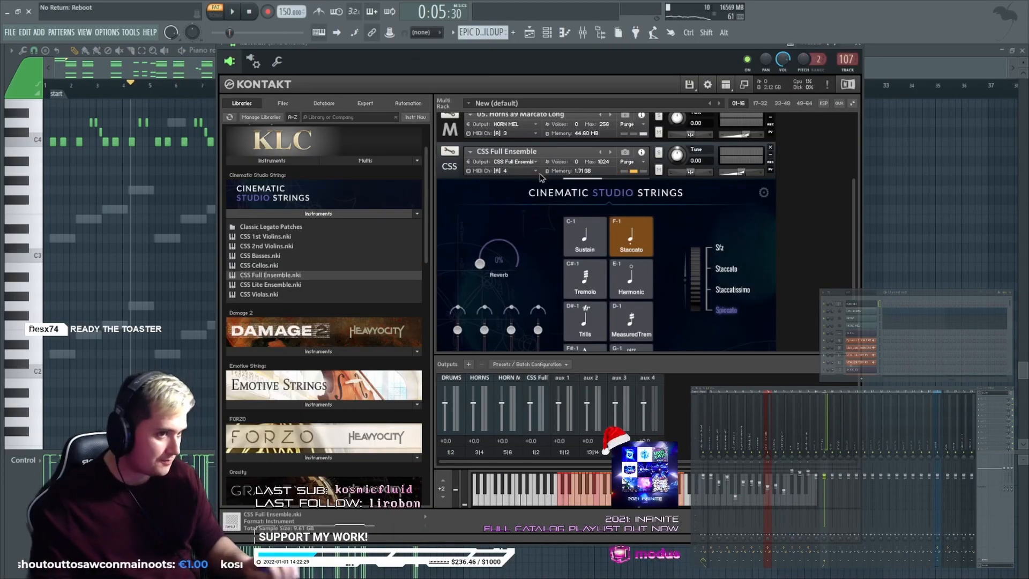
text(VIOLIN)
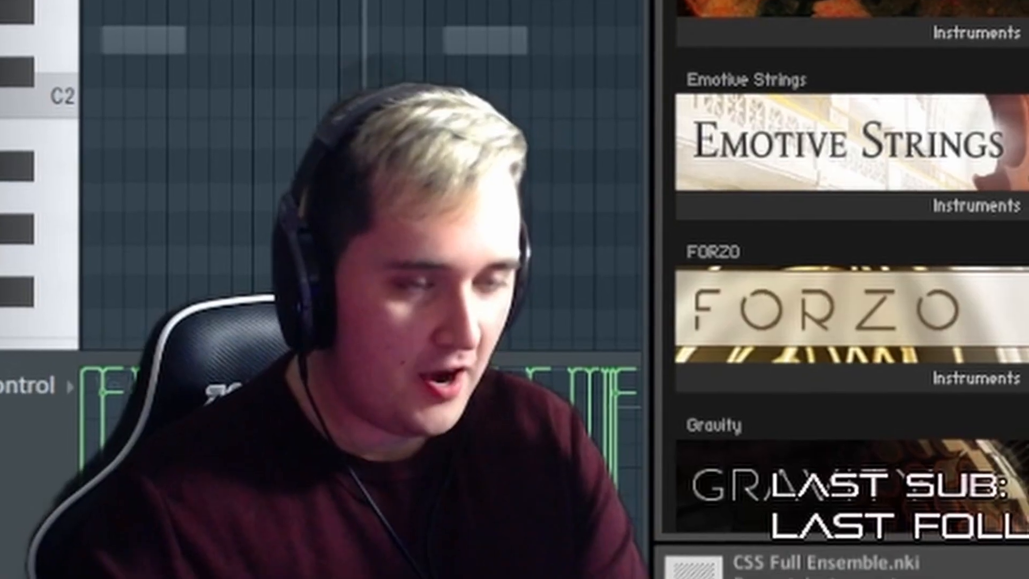
key(Return)
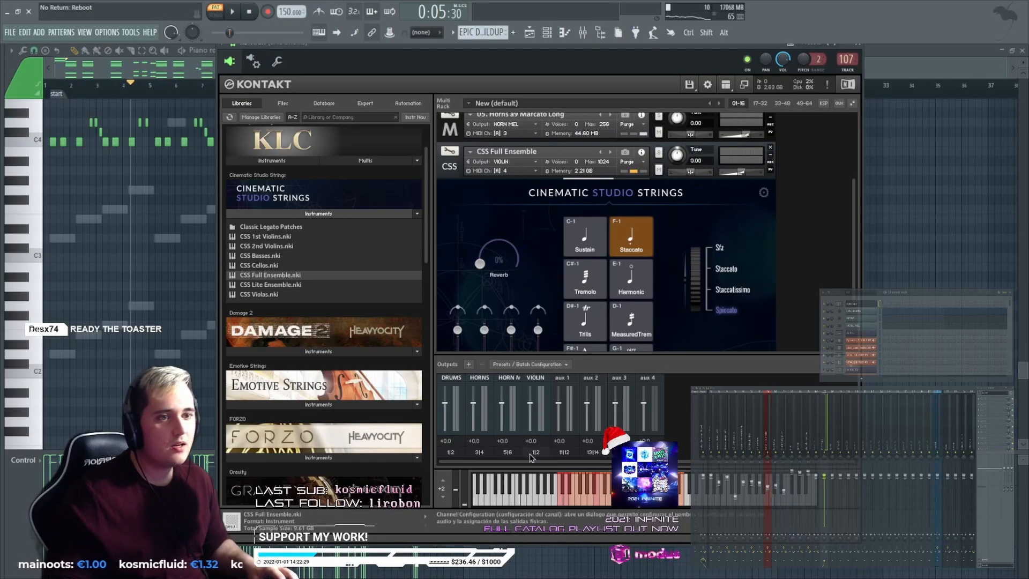
click(534, 453)
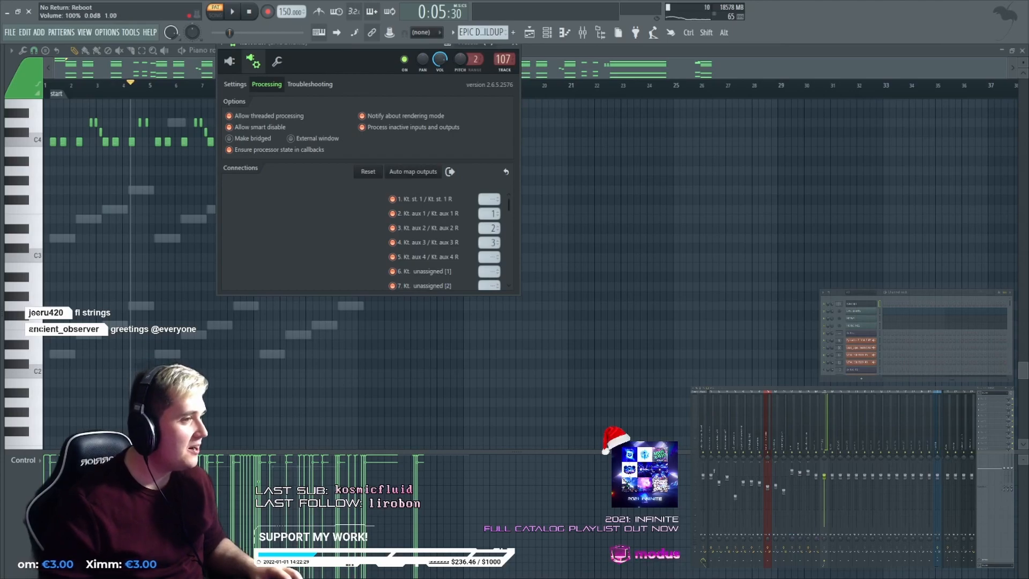
Clone the HORNS MEL MIDI Out channel, set the clone's MIDI channel to 4, and play the pattern briefly.
click(862, 333)
click(862, 333)
scroll(474, 184, up, 1)
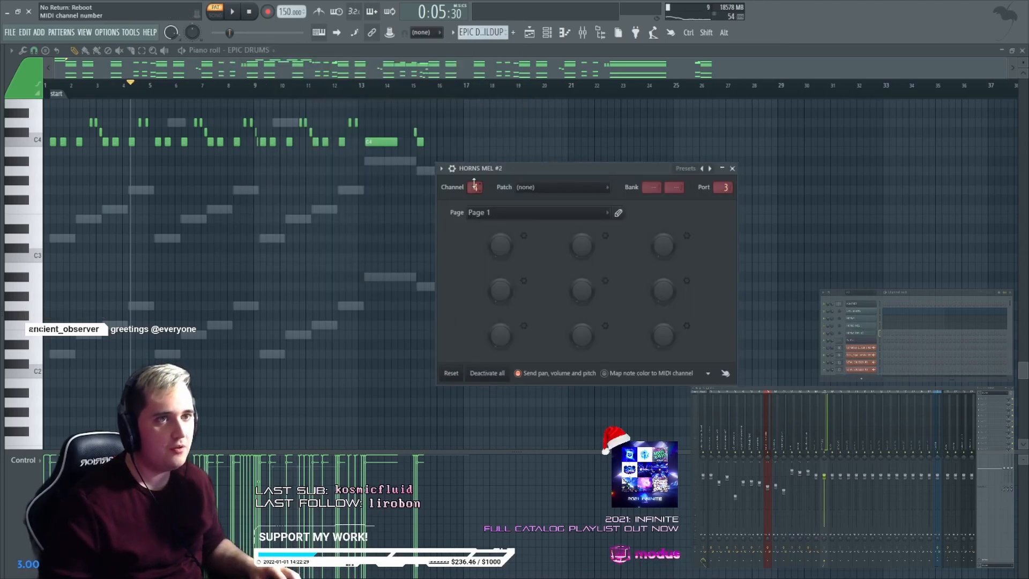
key(space)
click(867, 334)
key(space)
click(866, 334)
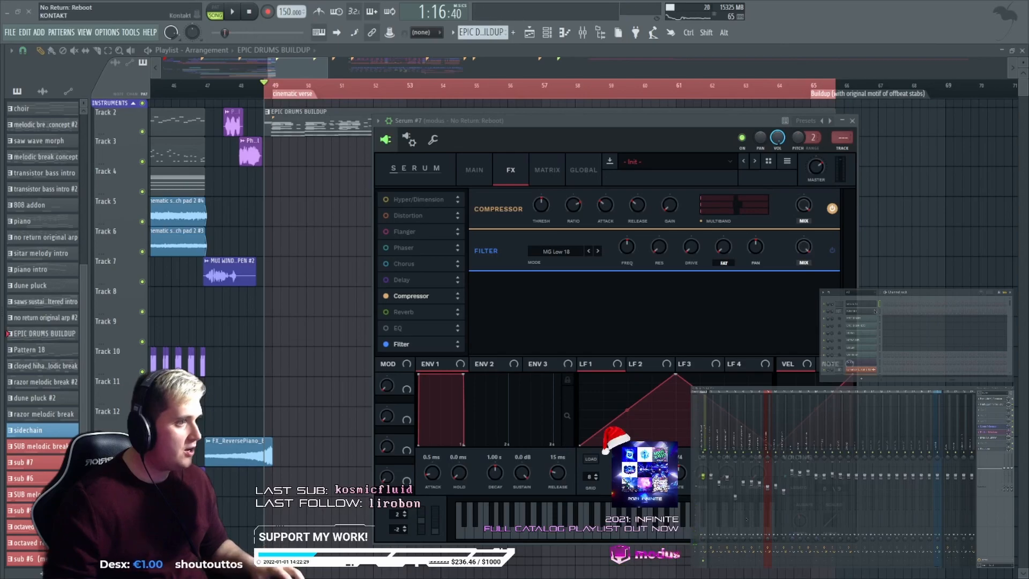
Load 02. Strings Low Sustains 8va from Metropolis Ark 1's low strings folder into the EPIC DRUMS Kontakt rack.
click(874, 312)
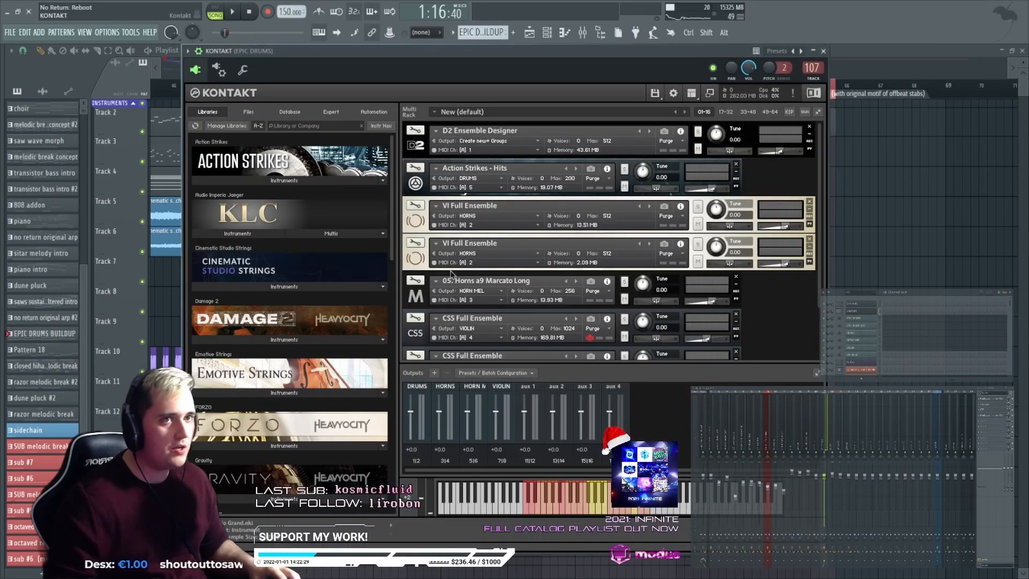
scroll(560, 312, down, 2)
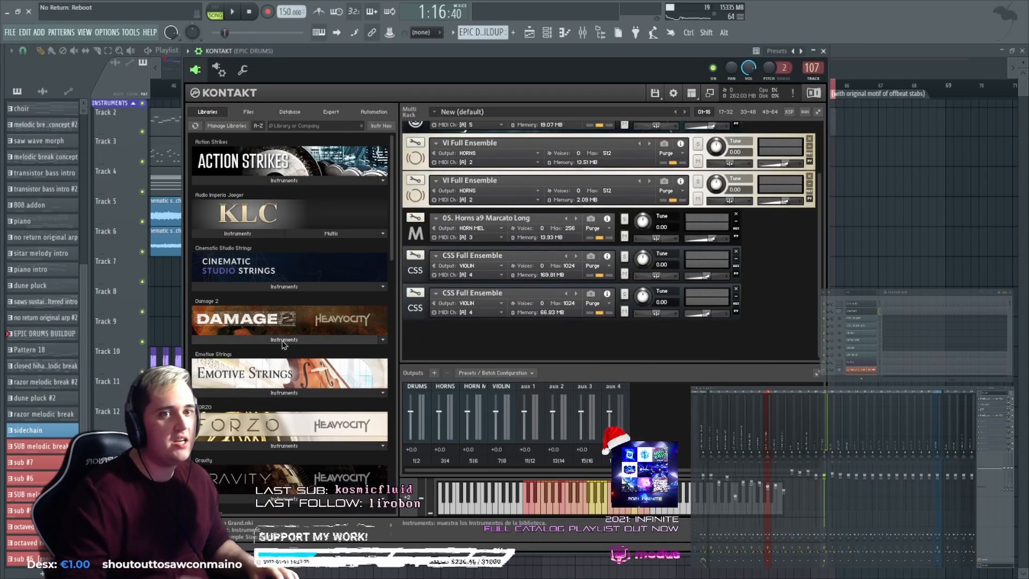
scroll(282, 342, down, 7)
click(292, 235)
double_click(279, 248)
drag(256, 267, 558, 342)
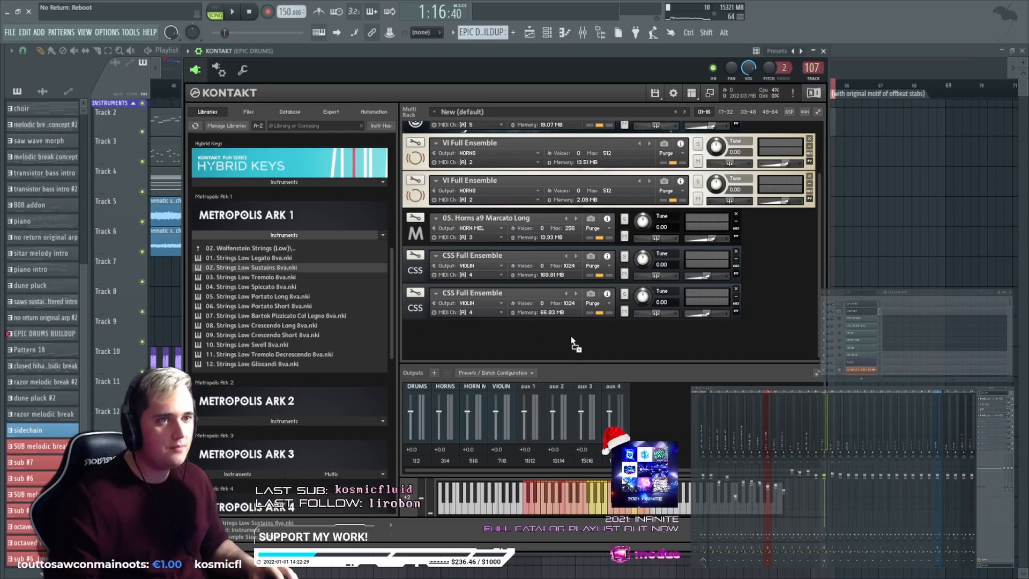
scroll(728, 264, down, 4)
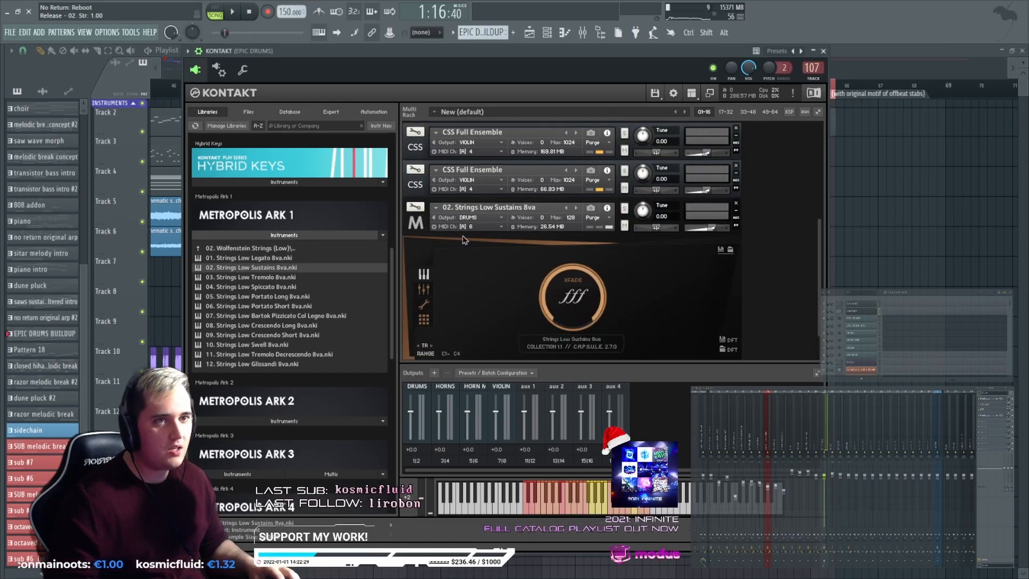
Create a separate output channel named STRINGS LOW for 02. Strings Low Sustains 8va and open its channel configuration.
click(485, 218)
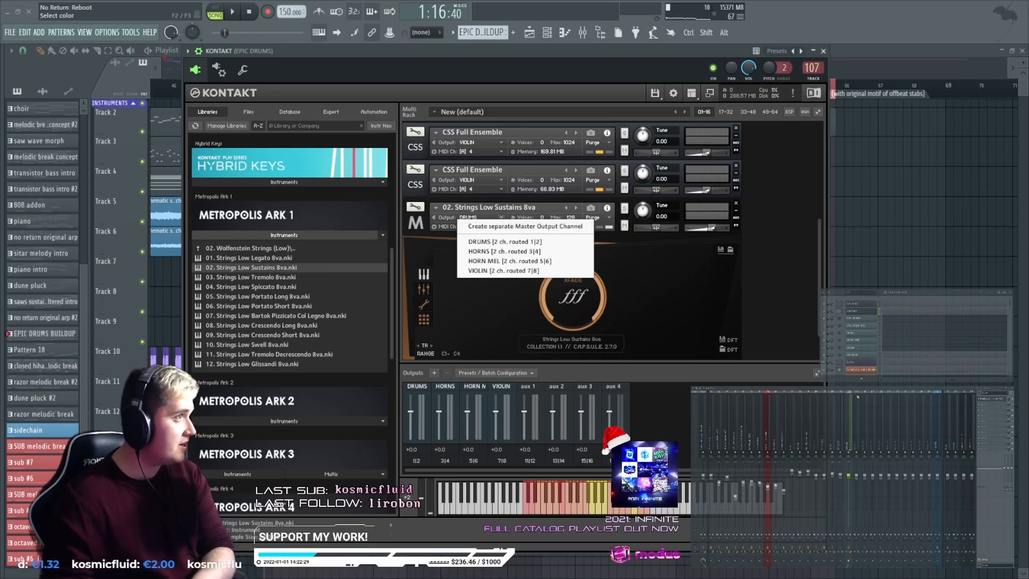
click(474, 226)
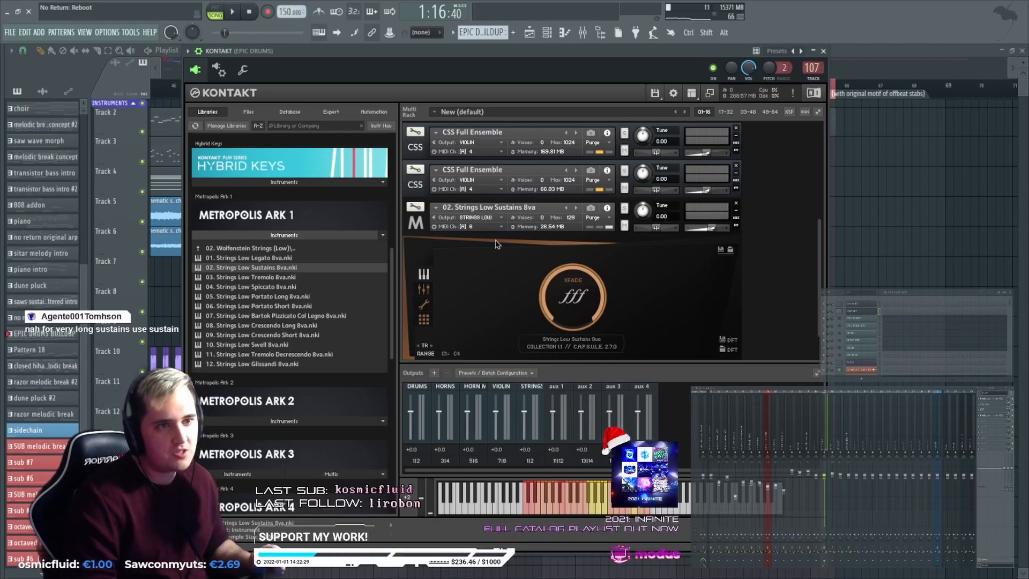
click(544, 455)
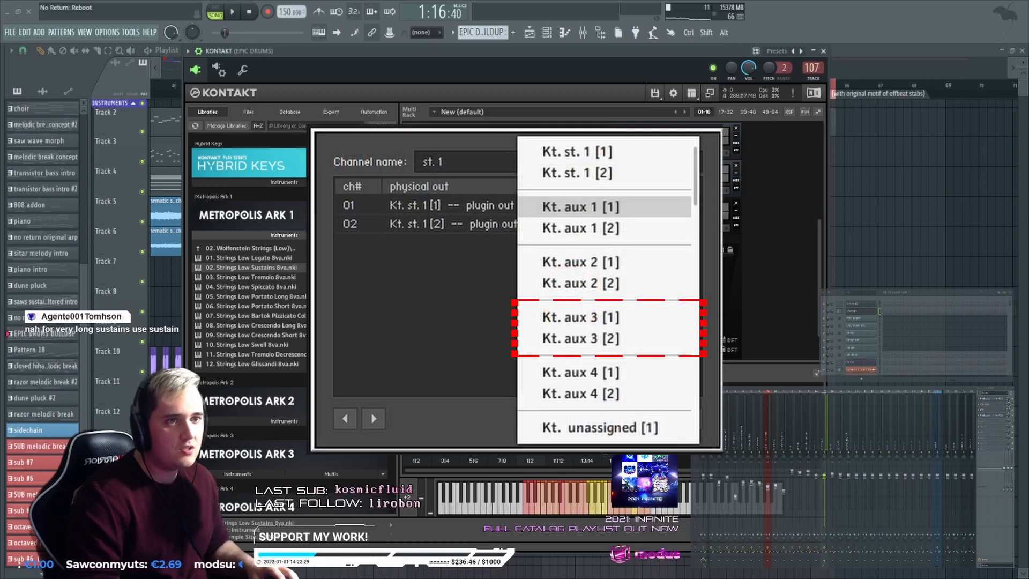